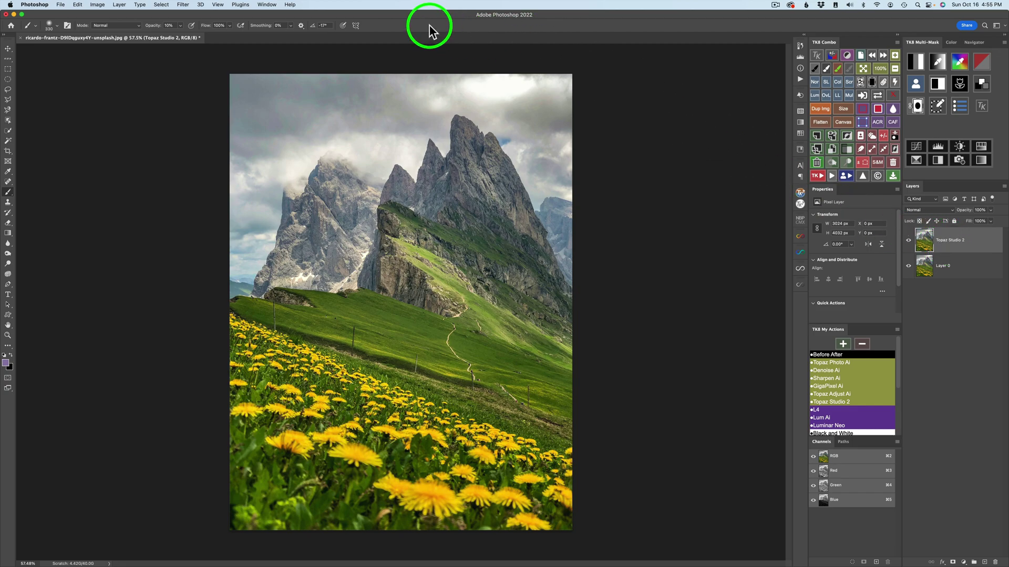
Send the selected Topaz Studio 2 photo layer to the Topaz Studio 2 filter and add an Impression filter.
{"action": "left_click", "coordinate": [180, 5]}
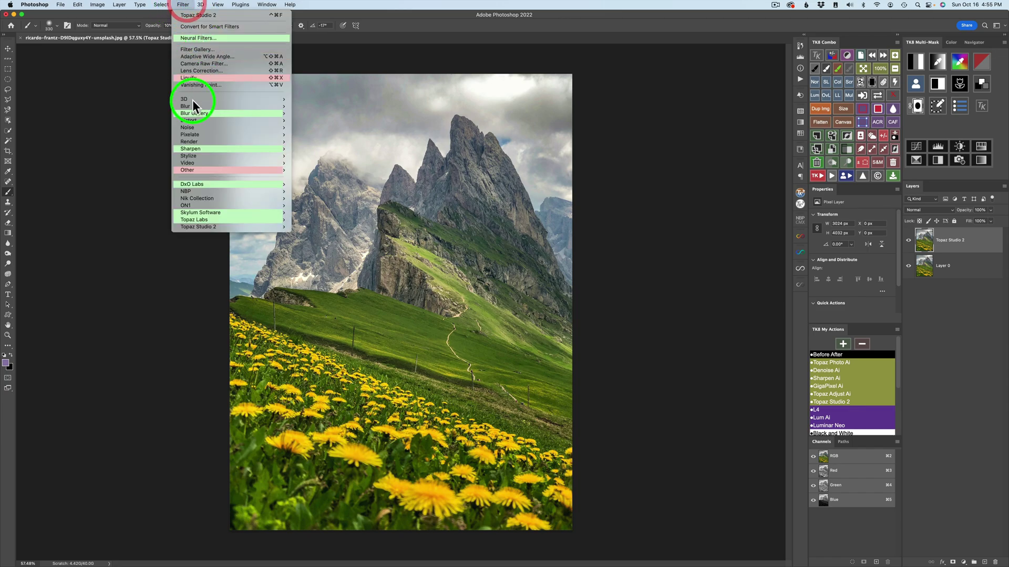
{"action": "mouse_move", "coordinate": [226, 226]}
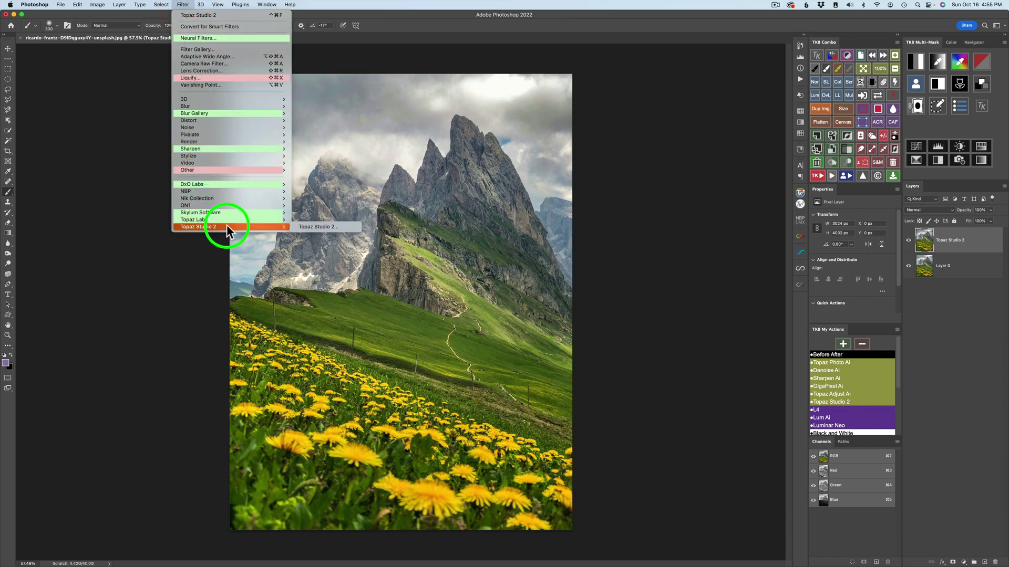
{"action": "left_click", "coordinate": [329, 228]}
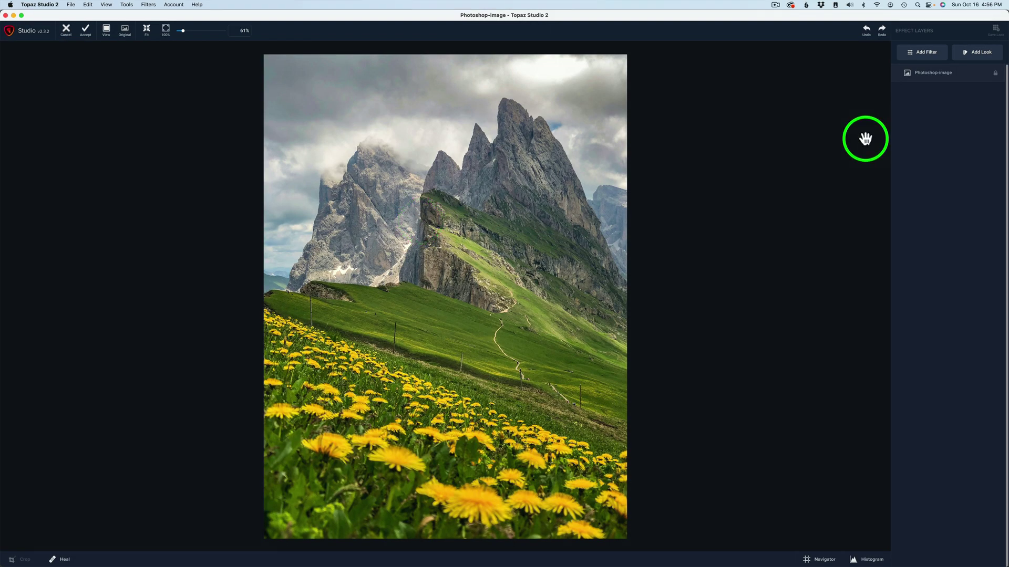
{"action": "left_click", "coordinate": [924, 51]}
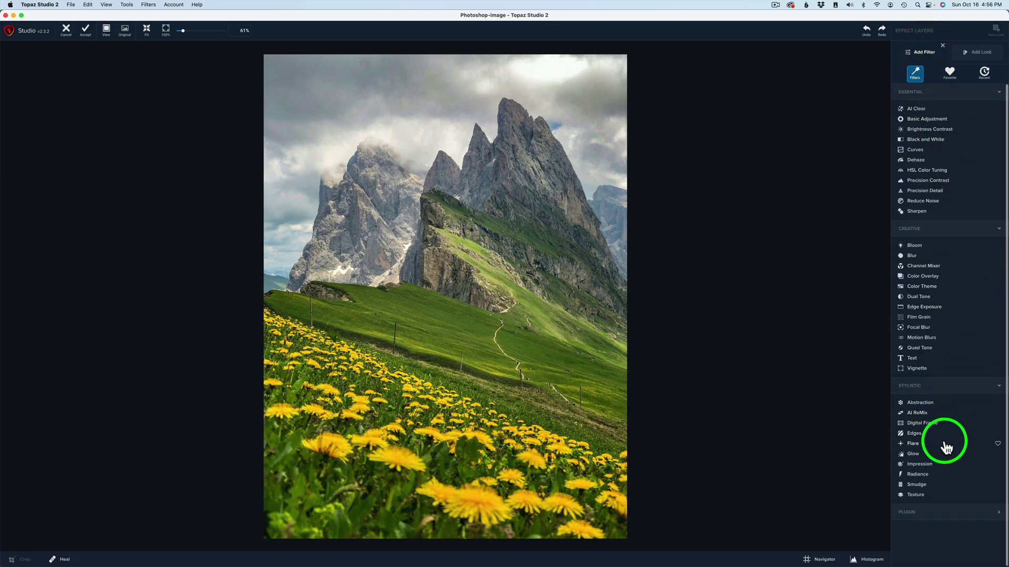
{"action": "left_click", "coordinate": [920, 464]}
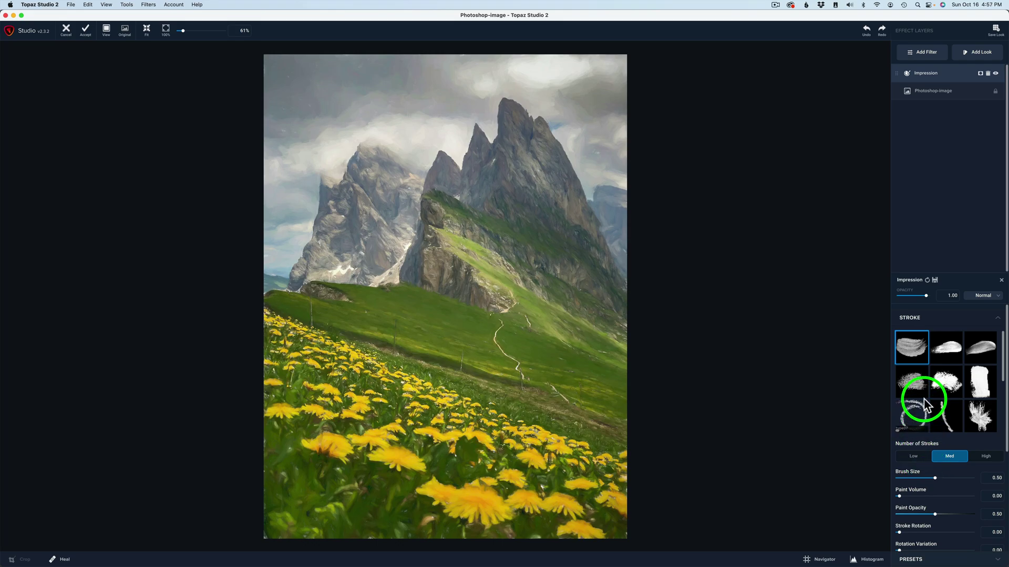
Try several brush shapes for the Impression filter's stroke and choose the spiky, leaf-shaped one in the third row.
{"action": "left_click", "coordinate": [950, 352]}
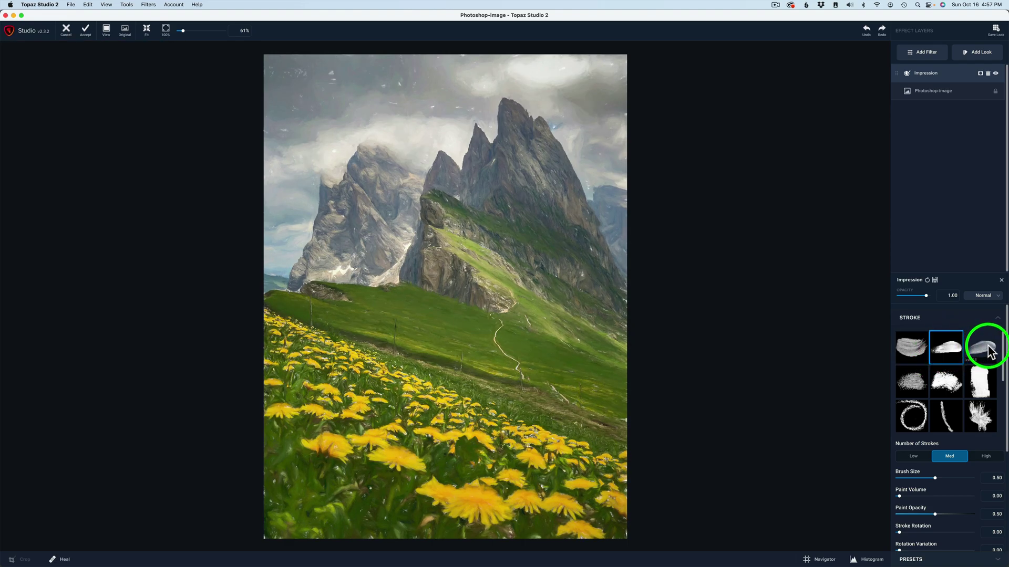
{"action": "left_click", "coordinate": [982, 377]}
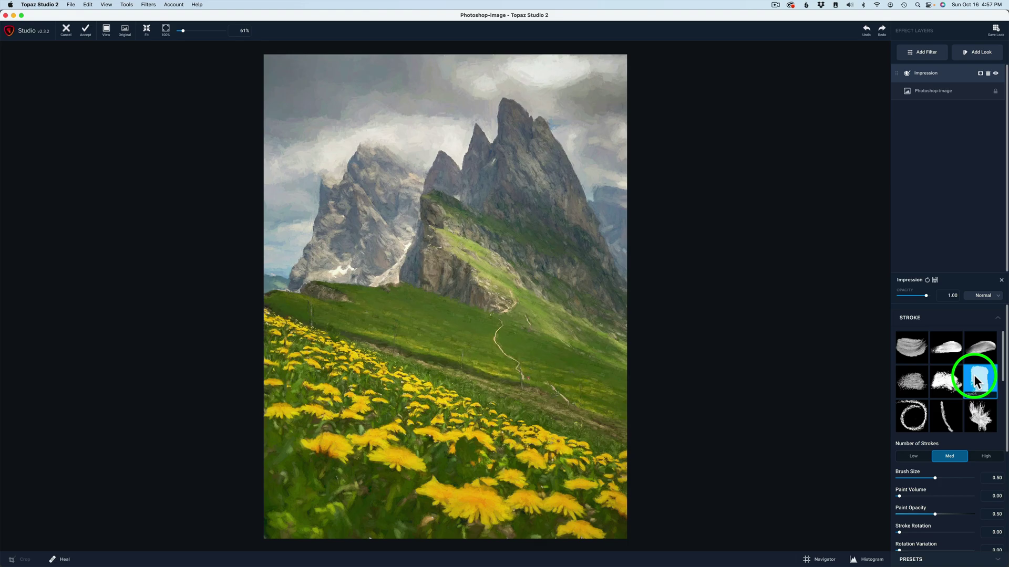
{"action": "left_click", "coordinate": [945, 381]}
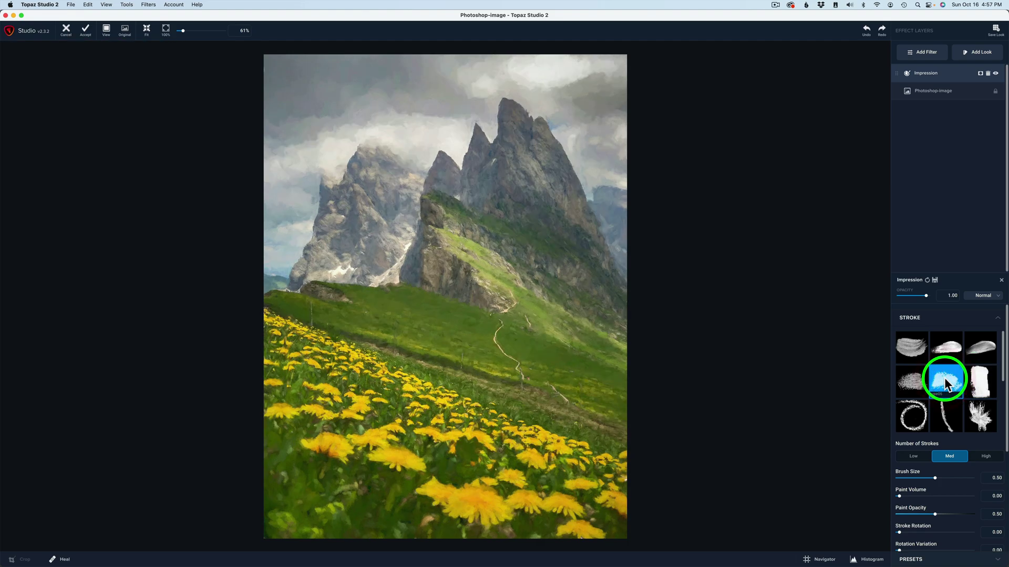
{"action": "left_click", "coordinate": [913, 414]}
{"action": "left_click", "coordinate": [945, 418]}
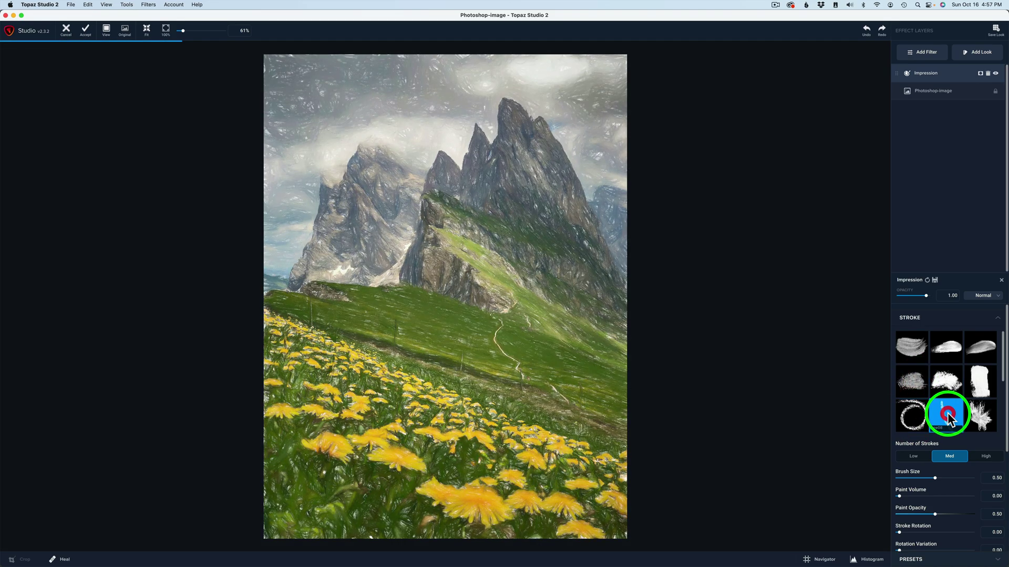
{"action": "left_click", "coordinate": [983, 418]}
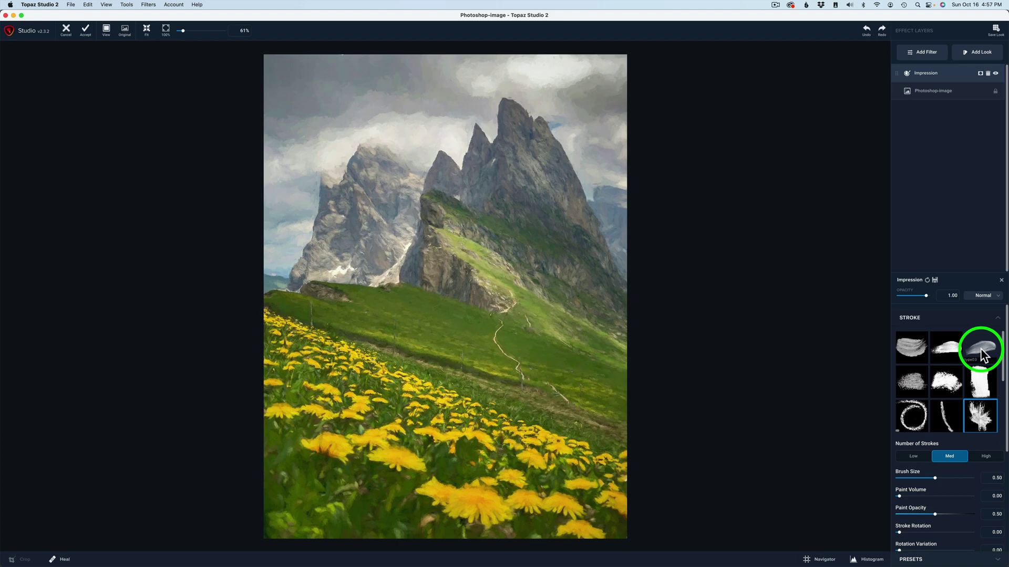
{"action": "left_click", "coordinate": [986, 382]}
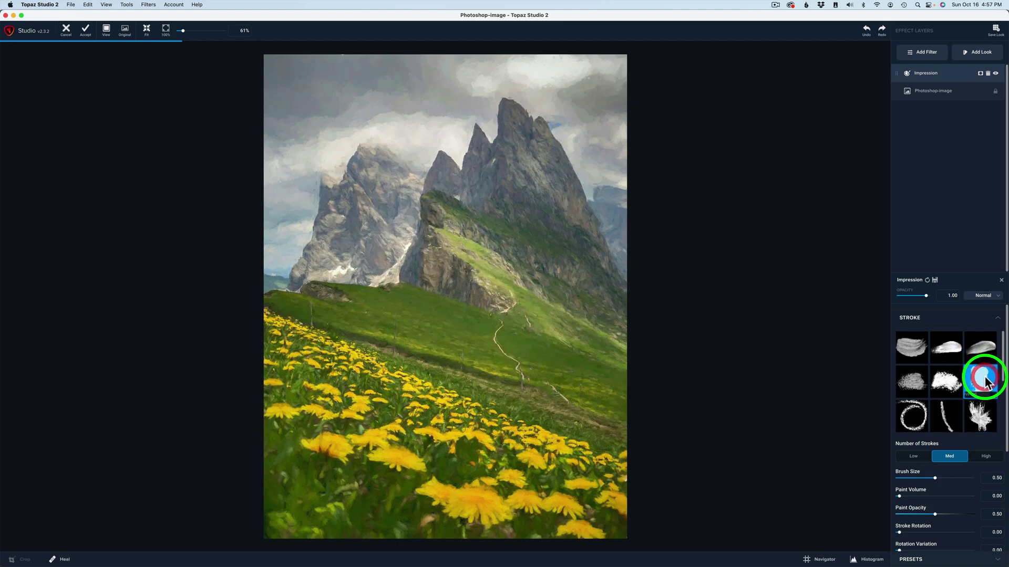
{"action": "left_click", "coordinate": [981, 418]}
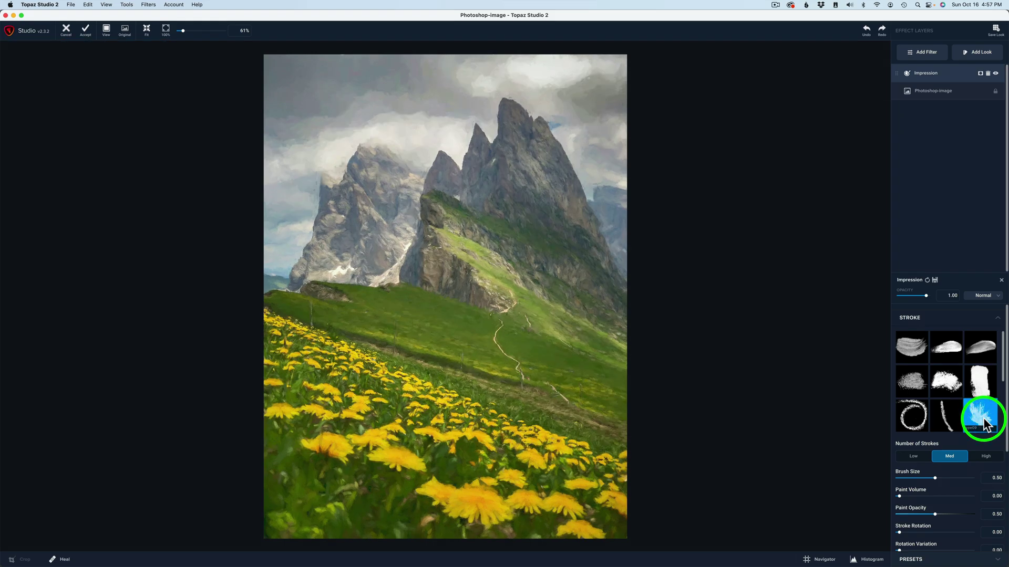
Compare the Low, Med and High numbers of strokes, choosing Low, and set the Brush Size to 0.41.
{"action": "left_click", "coordinate": [914, 457]}
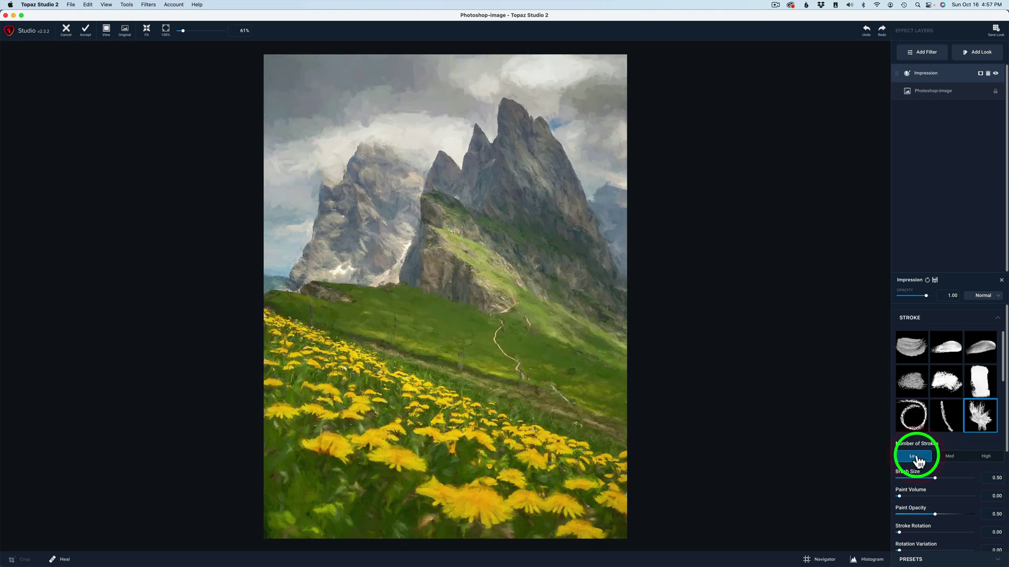
{"action": "left_click", "coordinate": [951, 457]}
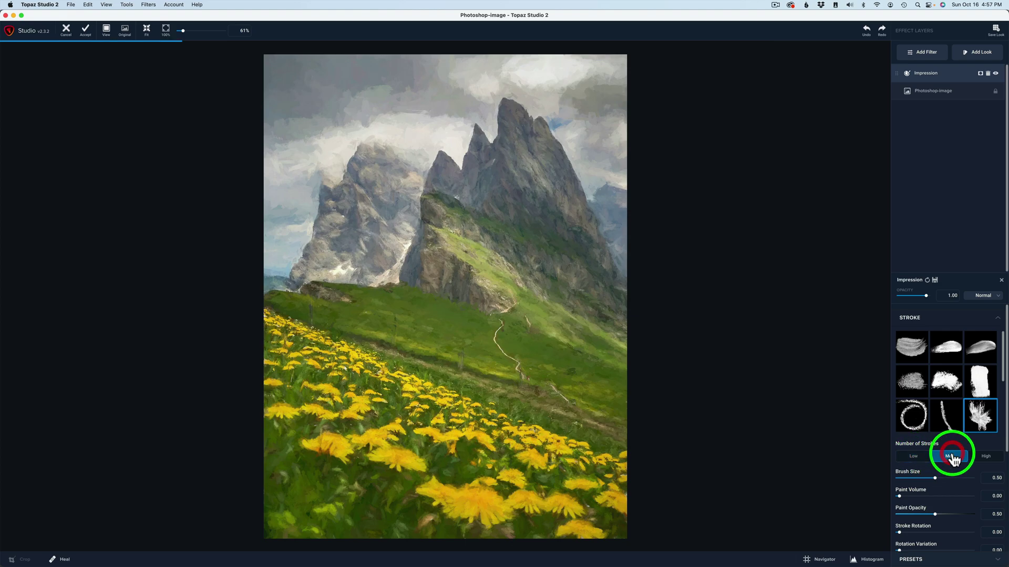
{"action": "left_click", "coordinate": [988, 458]}
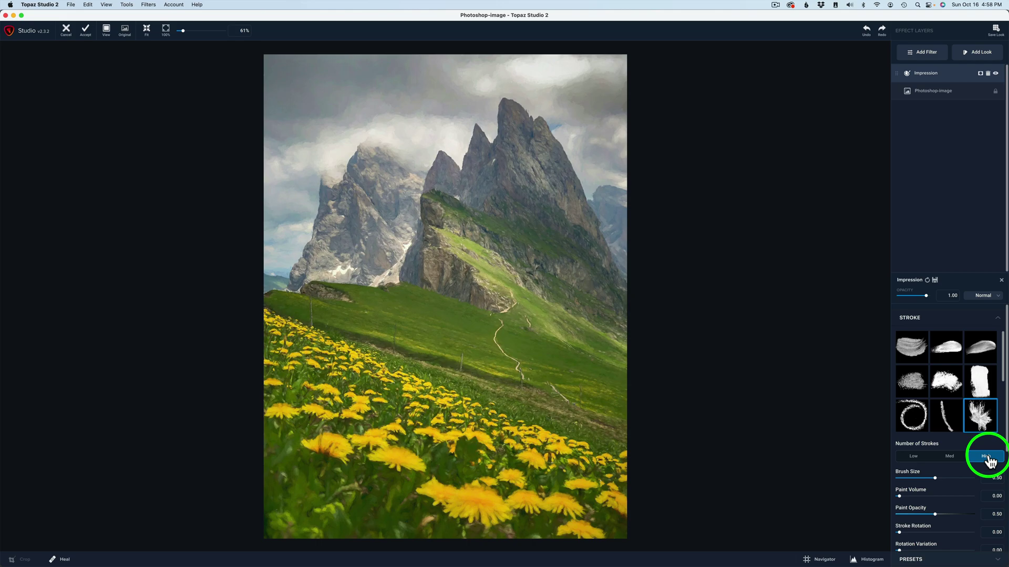
{"action": "left_click", "coordinate": [952, 458]}
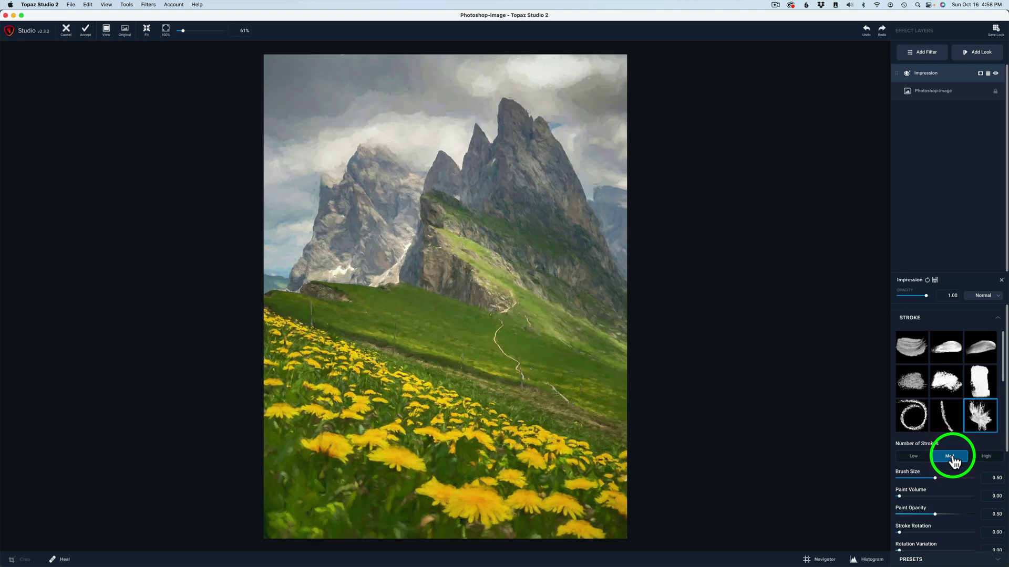
{"action": "left_click", "coordinate": [916, 460]}
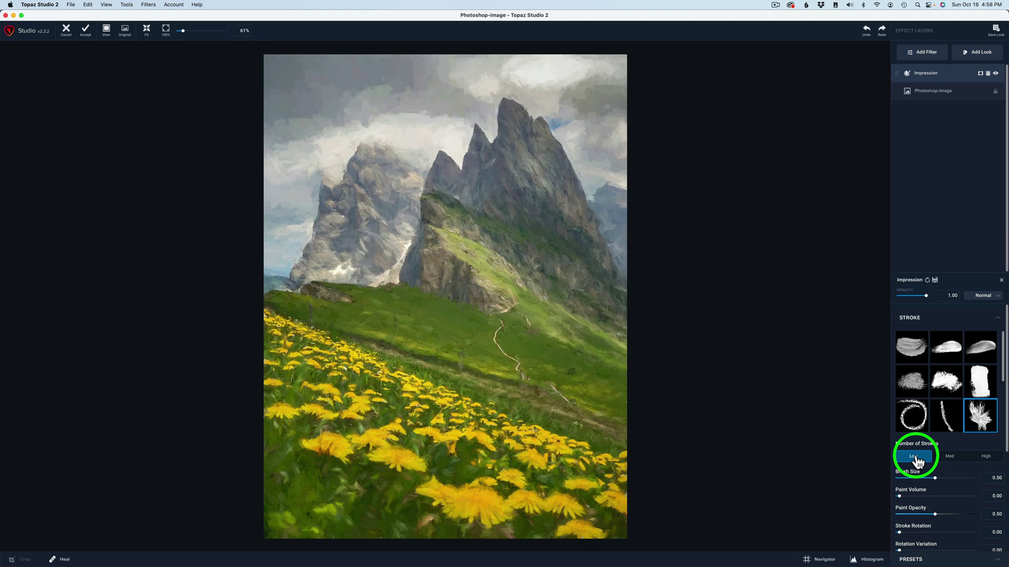
{"action": "left_click", "coordinate": [938, 479]}
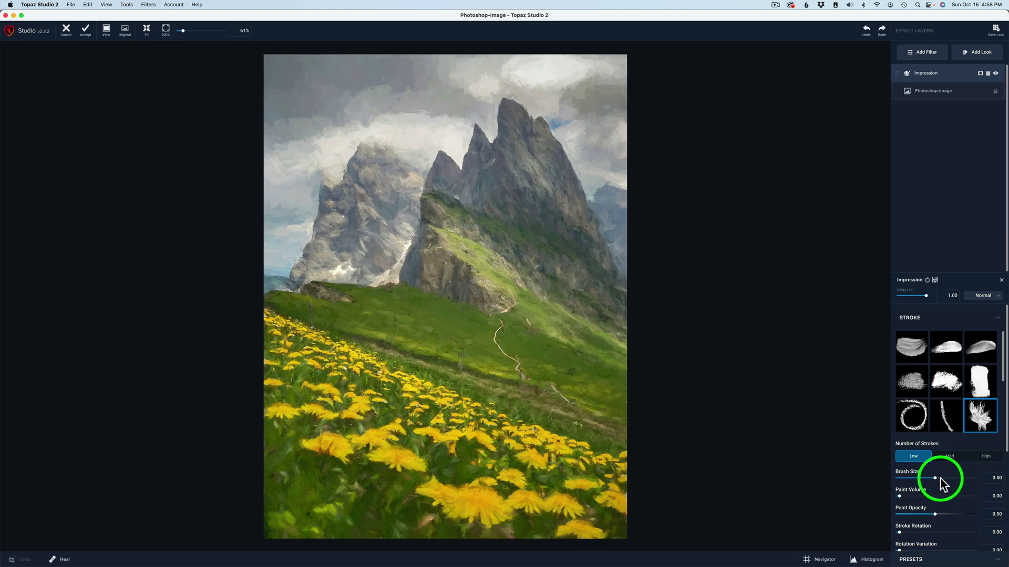
{"action": "mouse_move", "coordinate": [935, 477]}
{"action": "left_mouse_down"}
{"action": "mouse_move", "coordinate": [919, 475]}
{"action": "mouse_move", "coordinate": [927, 476]}
{"action": "left_mouse_up"}
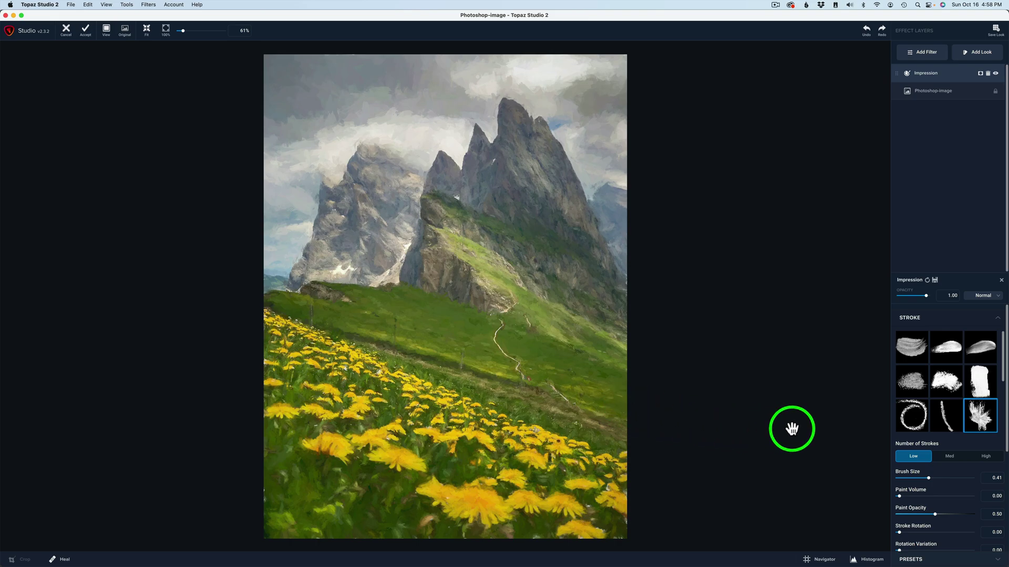
Set the Background Type in the Impression filter's texture settings to Original.
{"action": "left_click_drag", "start_coordinate": [1006, 412], "coordinate": [993, 540]}
{"action": "left_click", "coordinate": [950, 533]}
{"action": "left_click_drag", "start_coordinate": [1004, 462], "coordinate": [1006, 541]}
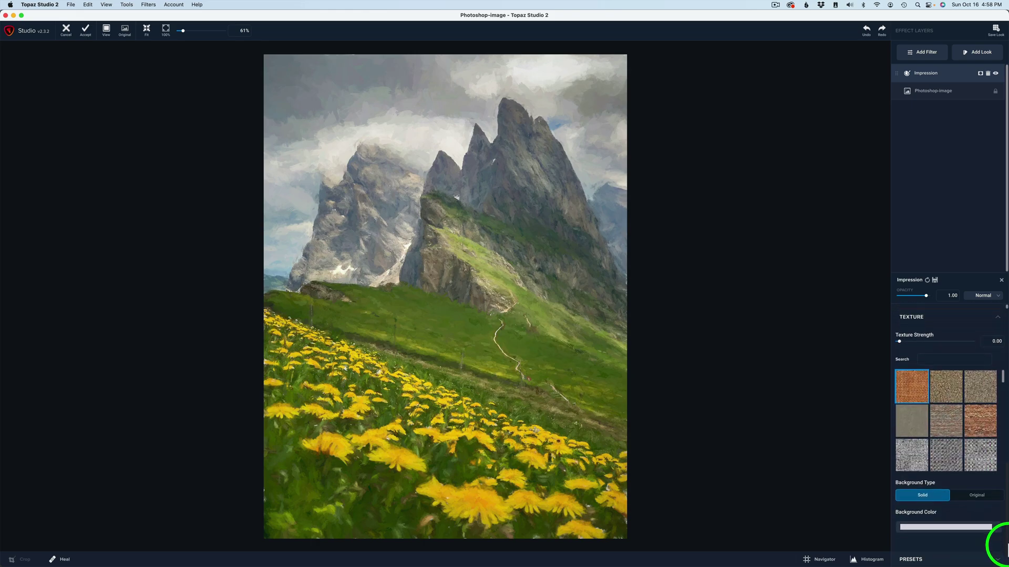
{"action": "left_click", "coordinate": [923, 488]}
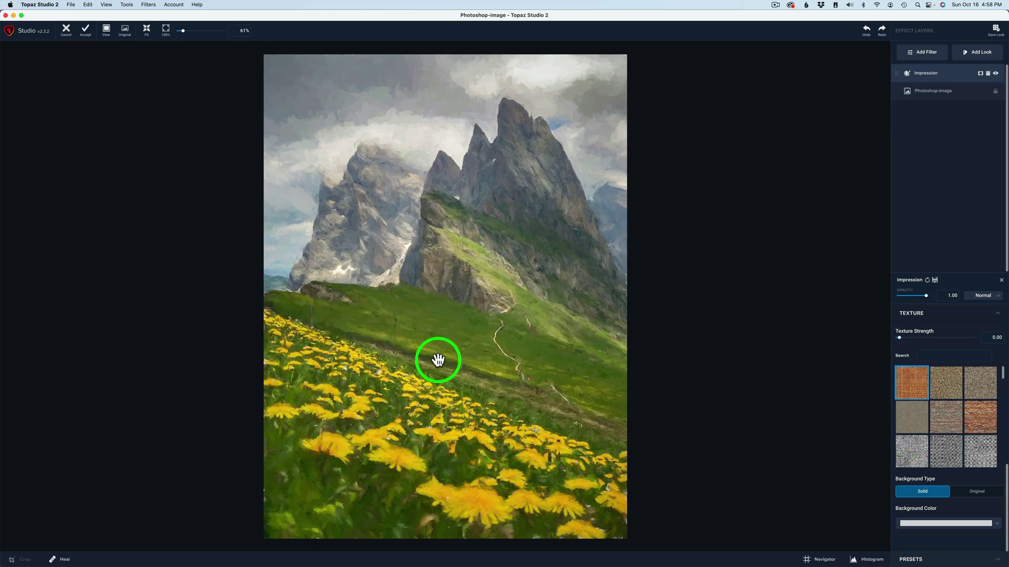
{"action": "left_click", "coordinate": [978, 494]}
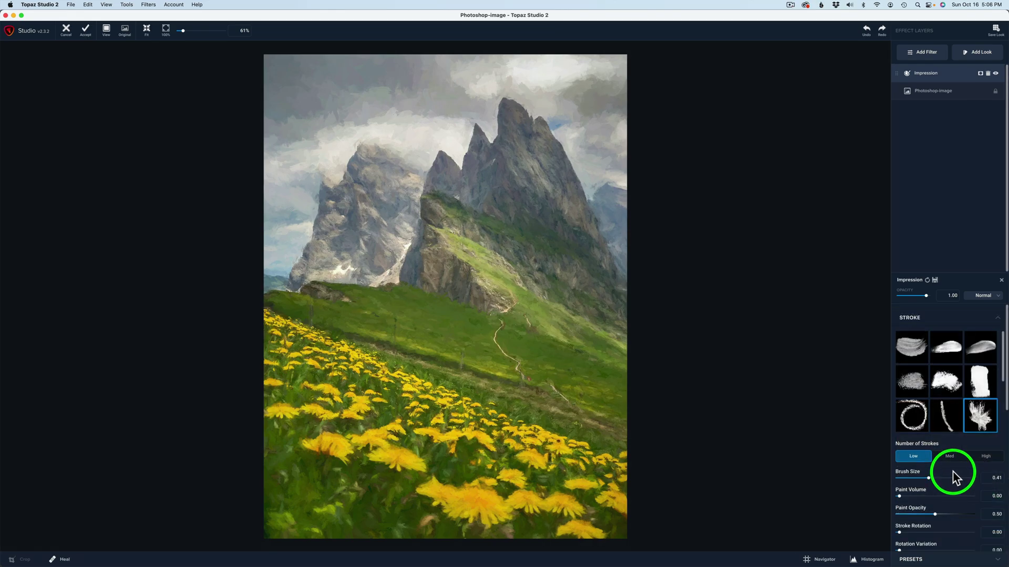
Try a Paint Opacity of 0.77 for the Impression strokes, then settle on 0.68.
{"action": "scroll", "coordinate": [972, 467], "scroll_direction": "down", "scroll_amount": 4}
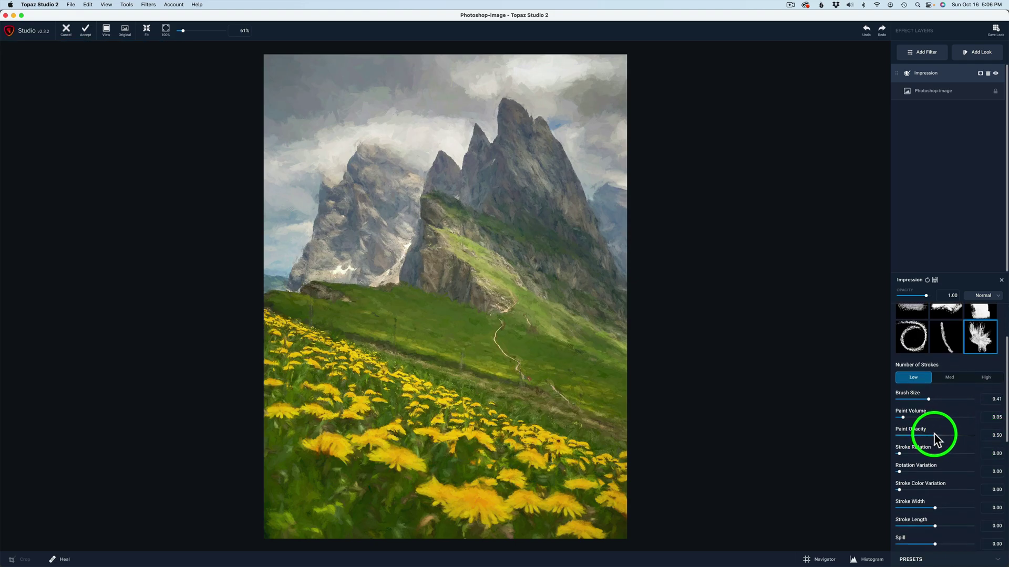
{"action": "left_click_drag", "start_coordinate": [935, 434], "coordinate": [954, 435]}
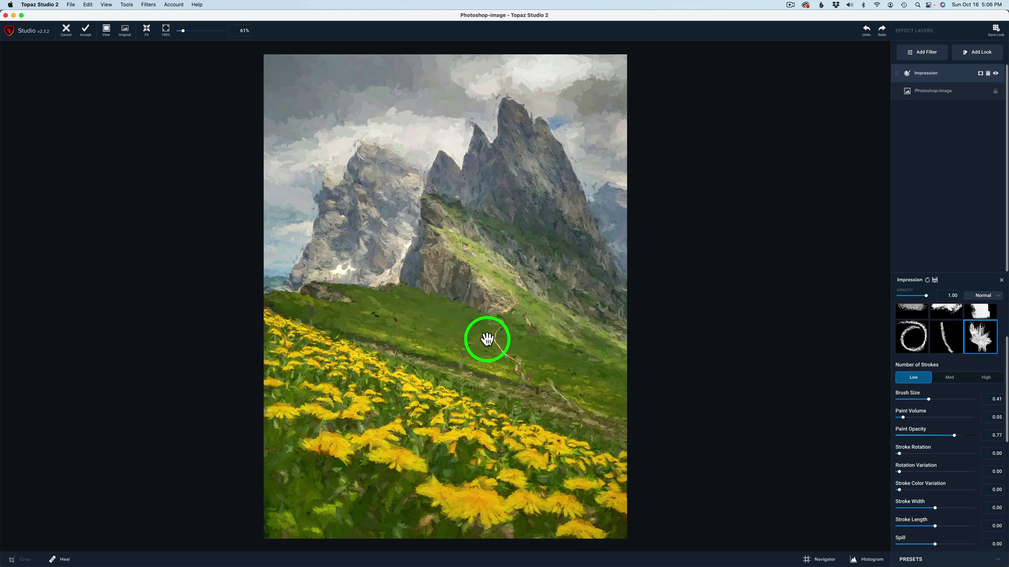
{"action": "left_click_drag", "start_coordinate": [954, 436], "coordinate": [935, 431]}
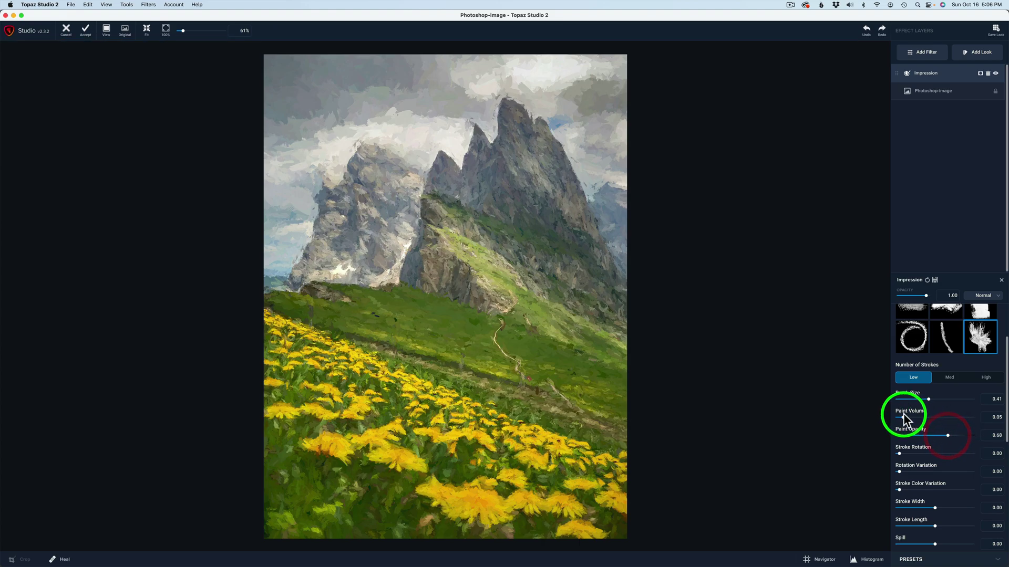
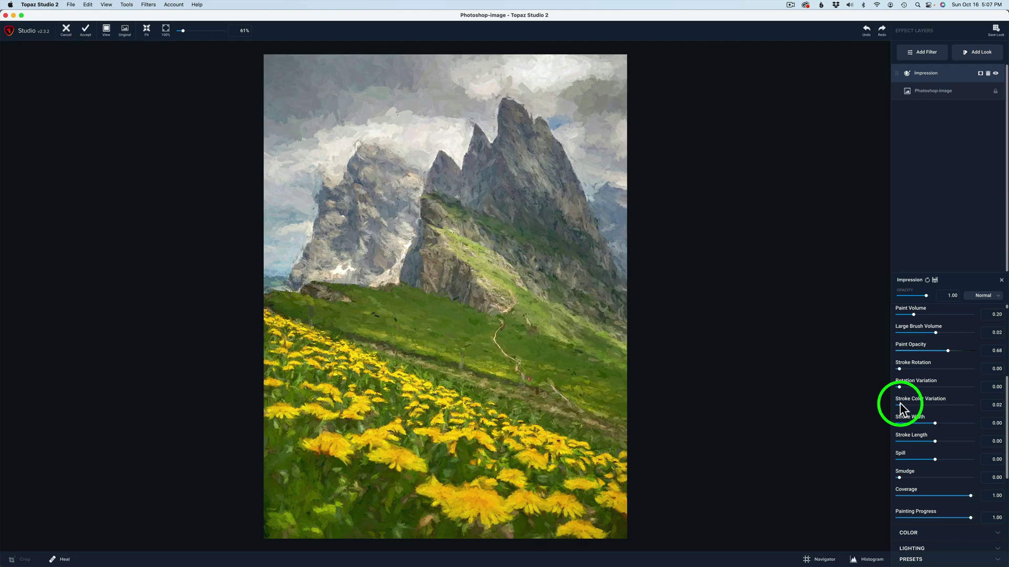
Set the Stroke Color Variation to 0.10 and the Stroke Width to -0.37.
{"action": "mouse_move", "coordinate": [900, 404]}
{"action": "left_mouse_down"}
{"action": "mouse_move", "coordinate": [948, 405]}
{"action": "mouse_move", "coordinate": [905, 403]}
{"action": "left_mouse_up"}
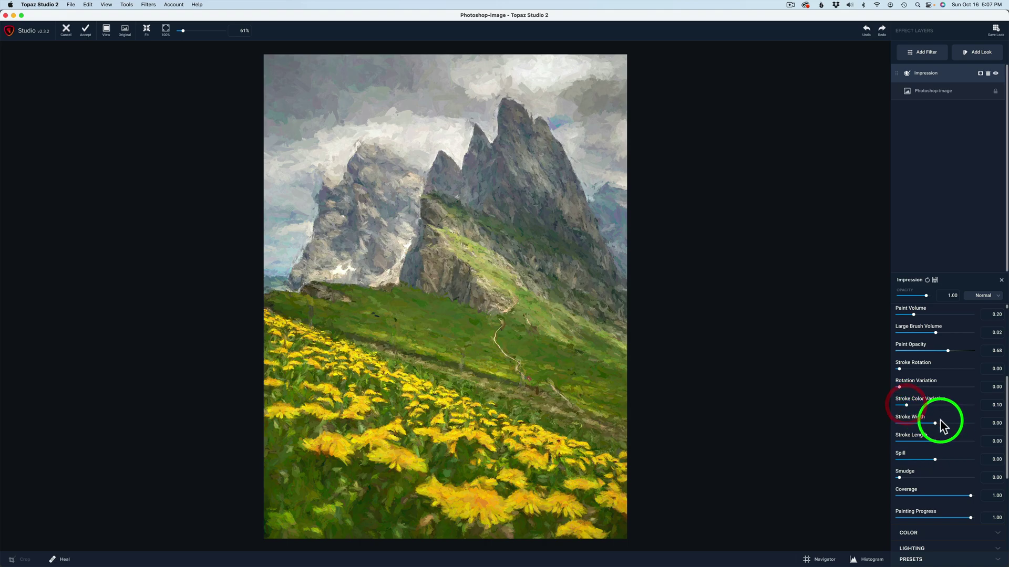
{"action": "left_click_drag", "start_coordinate": [1007, 425], "coordinate": [1007, 440]}
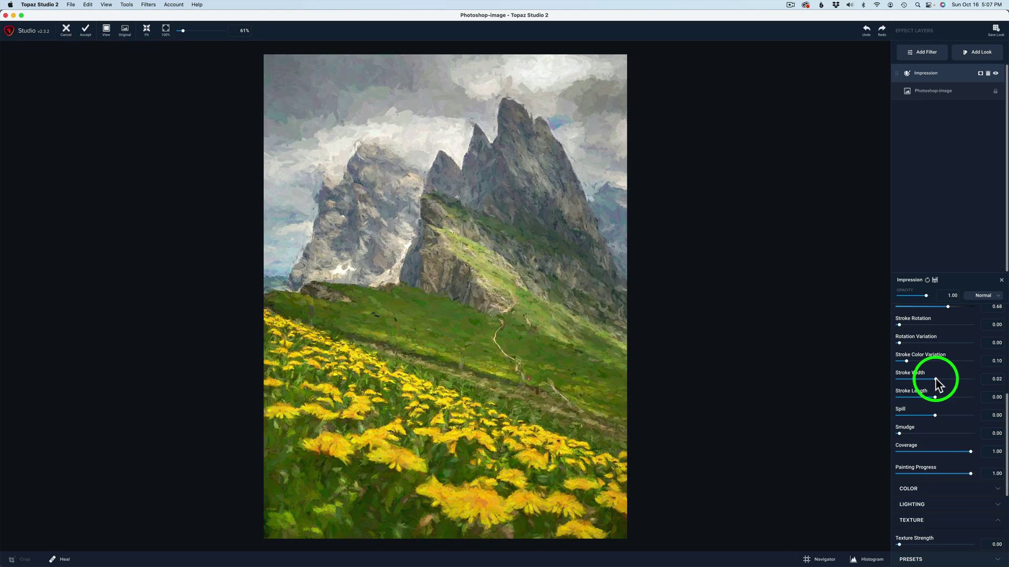
{"action": "mouse_move", "coordinate": [935, 379]}
{"action": "left_mouse_down"}
{"action": "mouse_move", "coordinate": [968, 379]}
{"action": "mouse_move", "coordinate": [908, 379]}
{"action": "left_mouse_up"}
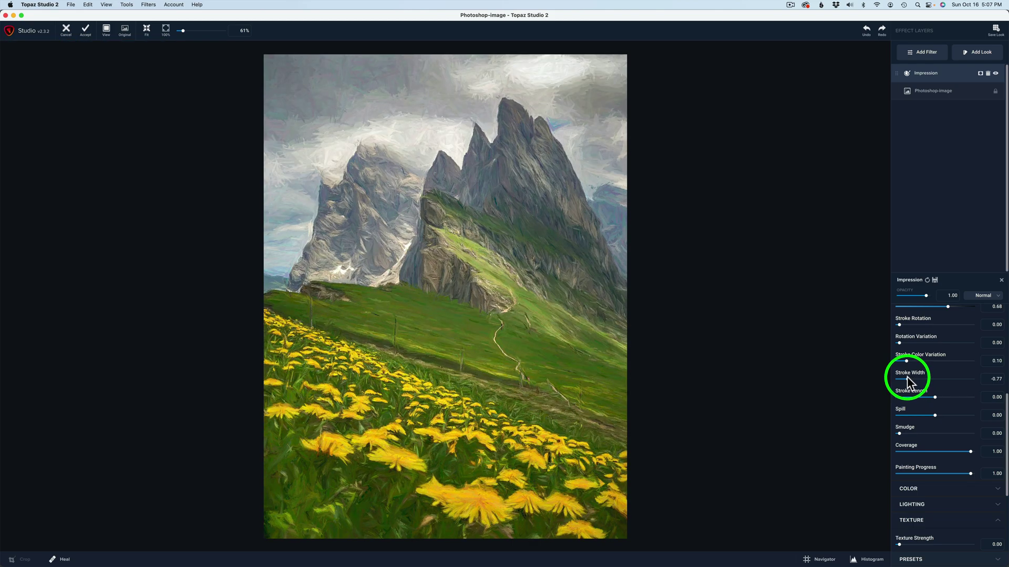
{"action": "left_click_drag", "start_coordinate": [906, 377], "coordinate": [922, 377]}
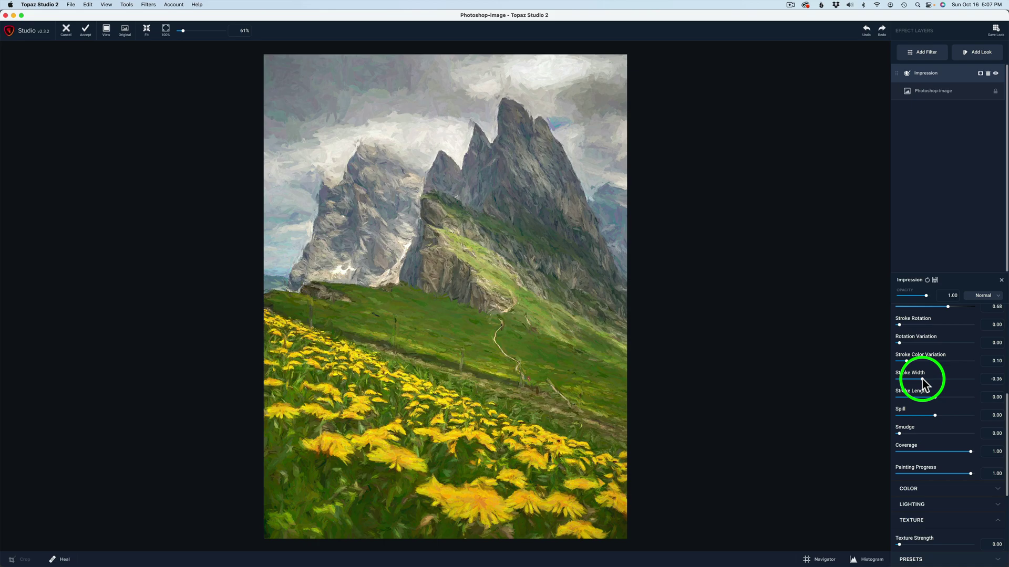
{"action": "mouse_move", "coordinate": [921, 379]}
{"action": "left_mouse_down"}
{"action": "mouse_move", "coordinate": [906, 378]}
{"action": "mouse_move", "coordinate": [921, 379]}
{"action": "left_mouse_up"}
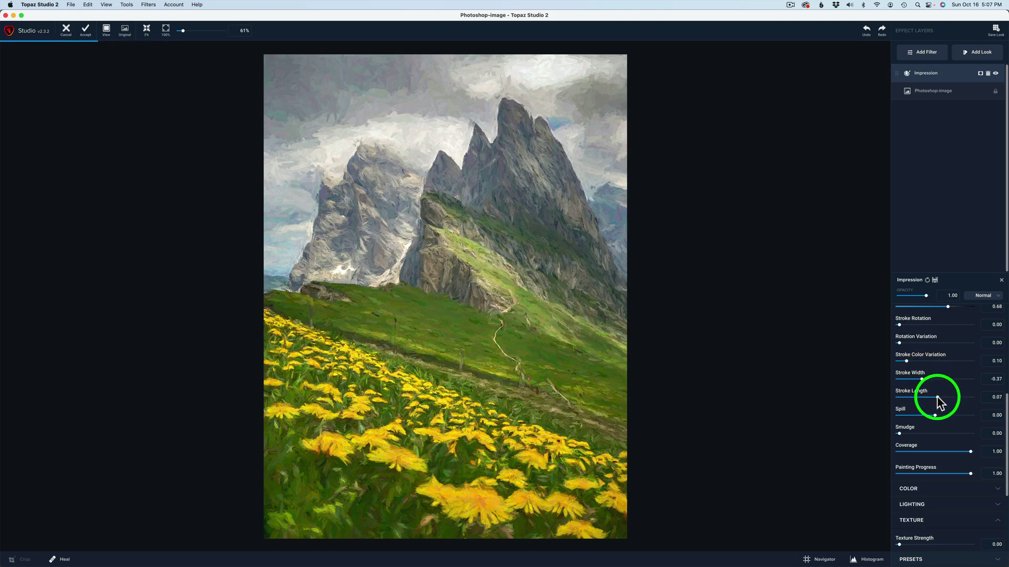
Set the Stroke Length to -0.25 and the Smudge amount to 0.07.
{"action": "mouse_move", "coordinate": [936, 399]}
{"action": "left_mouse_down"}
{"action": "mouse_move", "coordinate": [970, 399]}
{"action": "mouse_move", "coordinate": [925, 392]}
{"action": "left_mouse_up"}
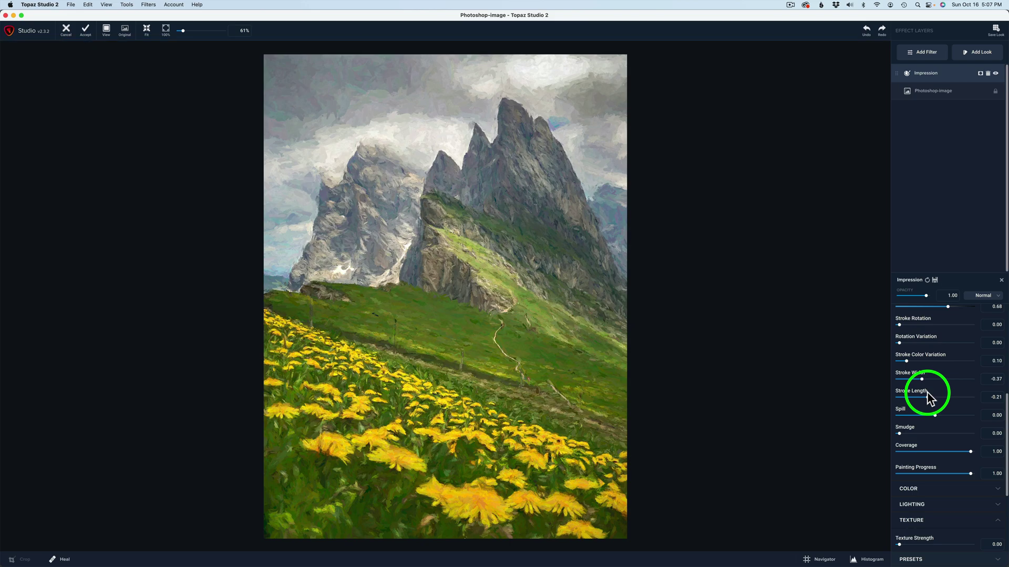
{"action": "left_click", "coordinate": [926, 392]}
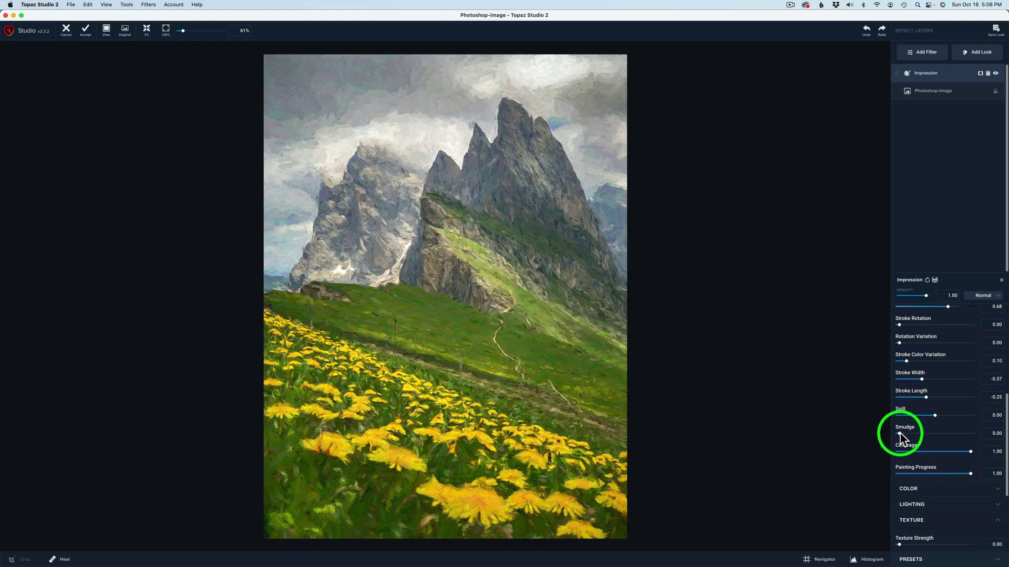
{"action": "left_click_drag", "start_coordinate": [899, 434], "coordinate": [948, 434]}
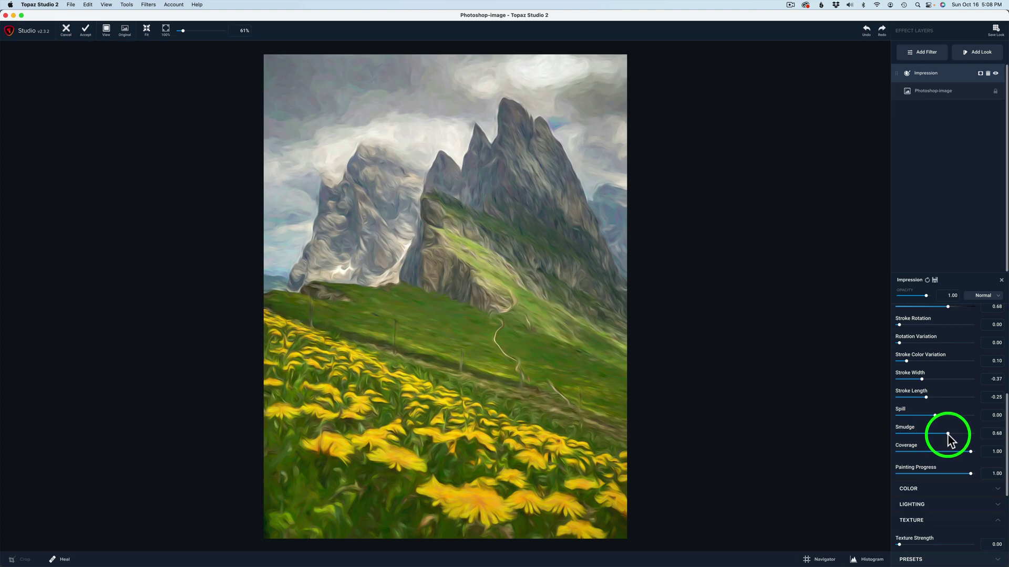
{"action": "mouse_move", "coordinate": [947, 434]}
{"action": "left_mouse_down"}
{"action": "mouse_move", "coordinate": [885, 429]}
{"action": "mouse_move", "coordinate": [904, 434]}
{"action": "left_mouse_up"}
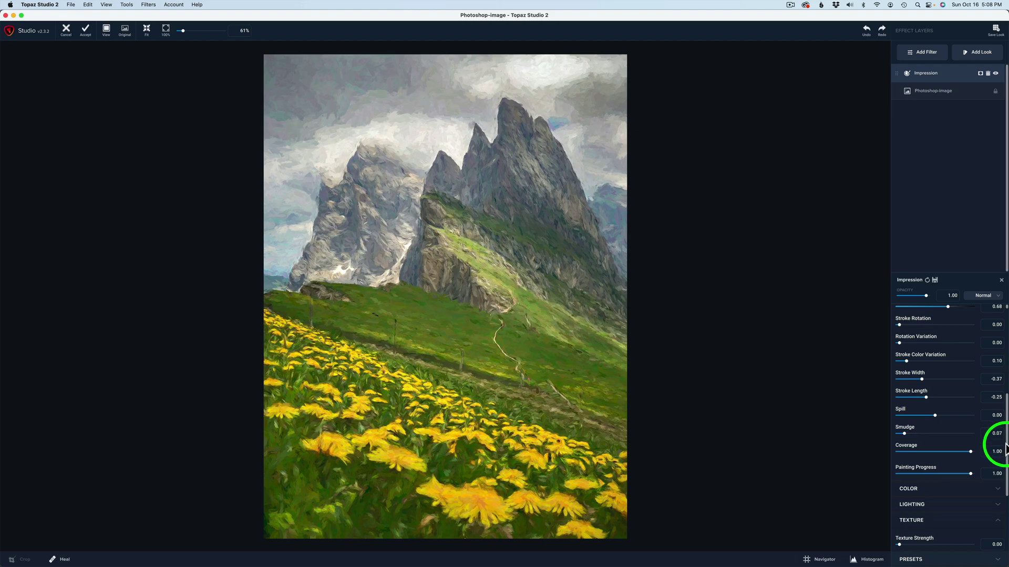
Review the remaining Impression settings down to the texture options and compare the painted result with the original photo.
{"action": "left_click_drag", "start_coordinate": [1005, 447], "coordinate": [1007, 497]}
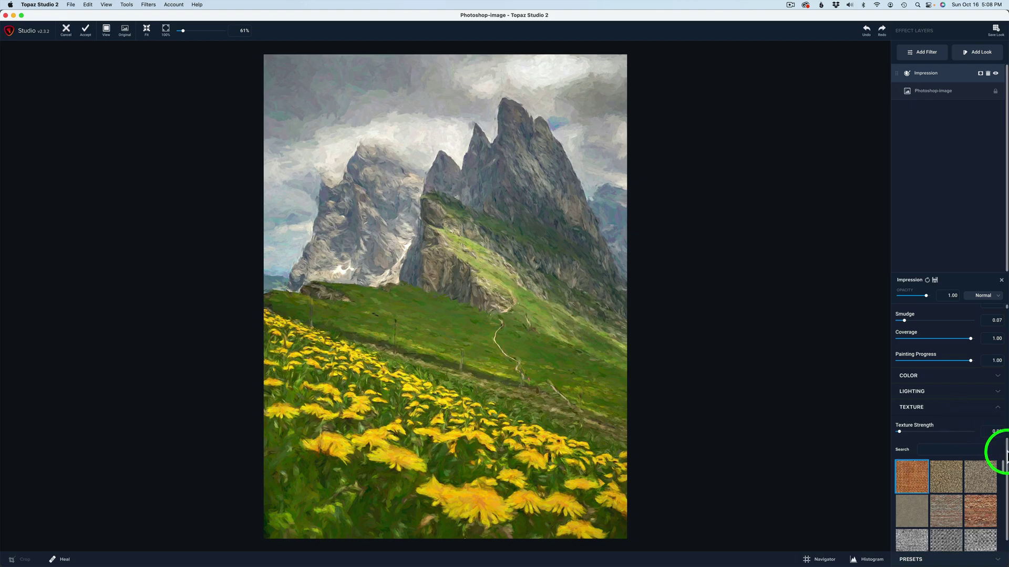
{"action": "left_click_drag", "start_coordinate": [1004, 447], "coordinate": [998, 477]}
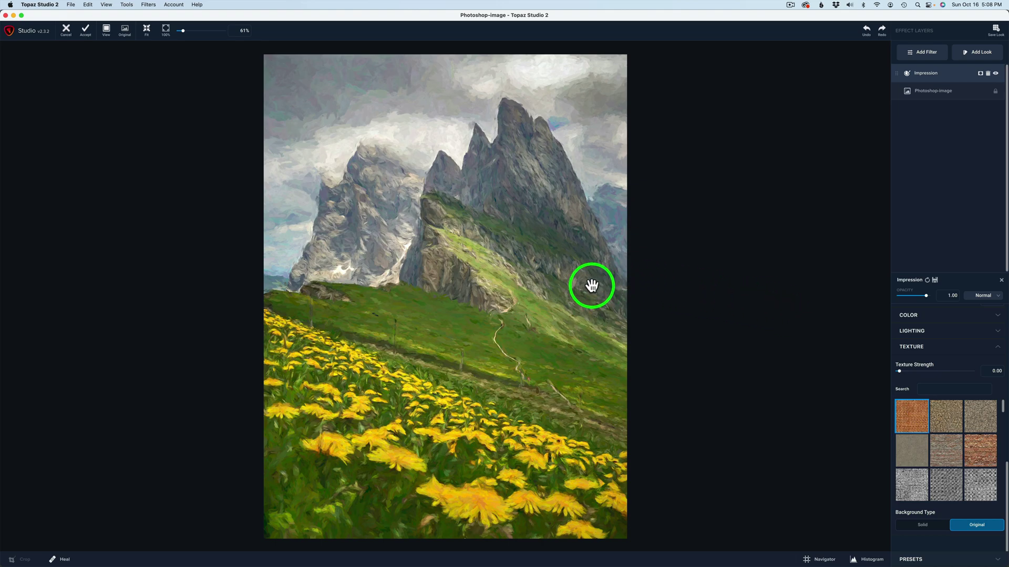
{"action": "left_click", "coordinate": [541, 266]}
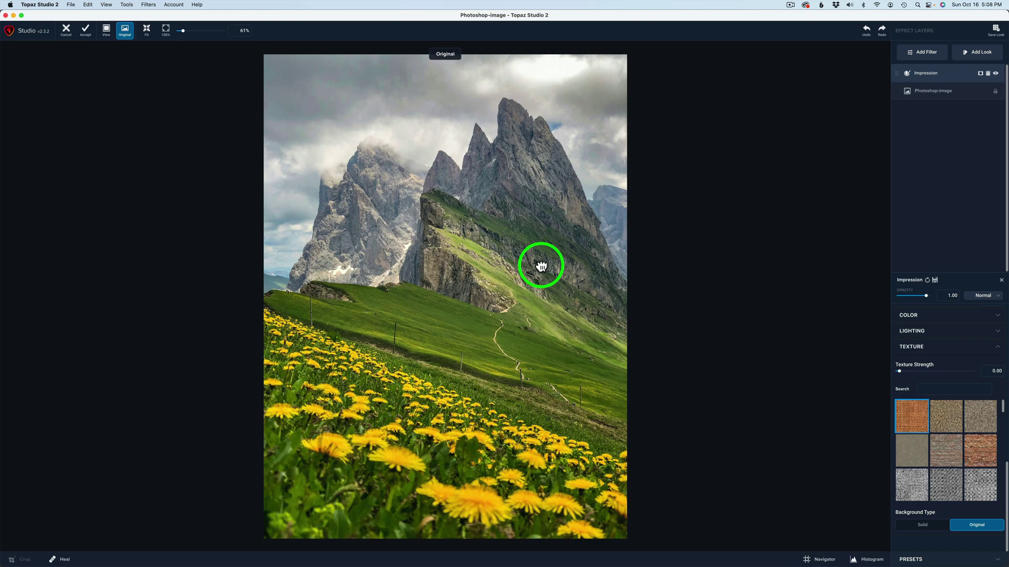
{"action": "left_click", "coordinate": [541, 265]}
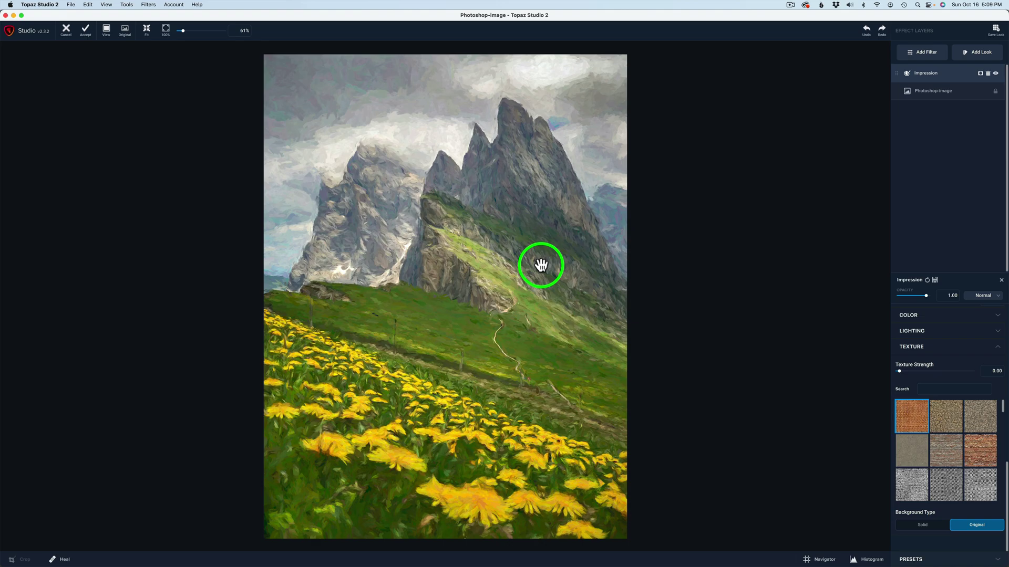
Add a Precision Contrast filter and set its contrast to Micro 0.22, Low 0.24 and Medium 0.41.
{"action": "left_click", "coordinate": [920, 52]}
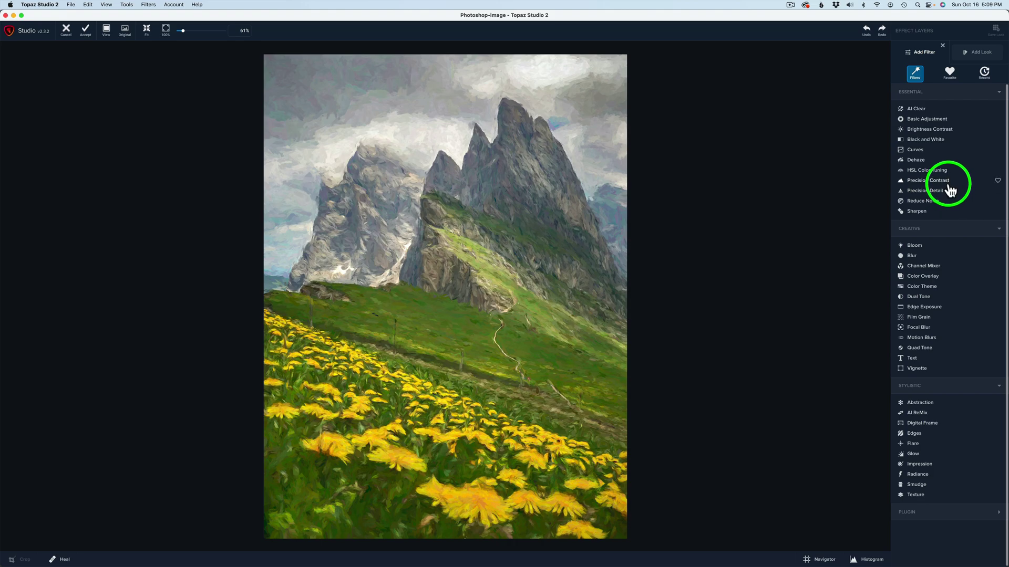
{"action": "left_click", "coordinate": [944, 181]}
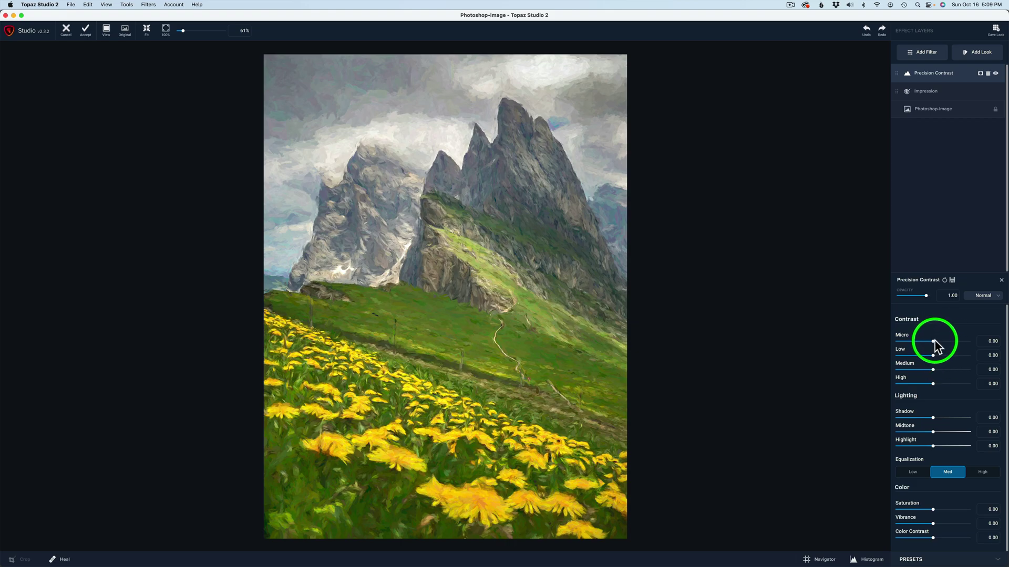
{"action": "left_click_drag", "start_coordinate": [934, 341], "coordinate": [941, 342]}
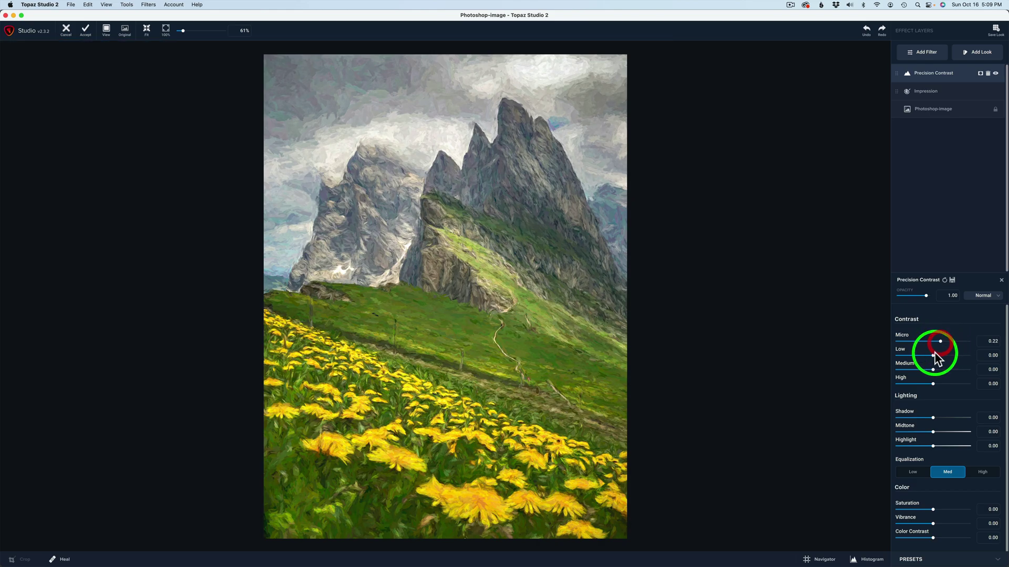
{"action": "left_click_drag", "start_coordinate": [941, 341], "coordinate": [936, 370]}
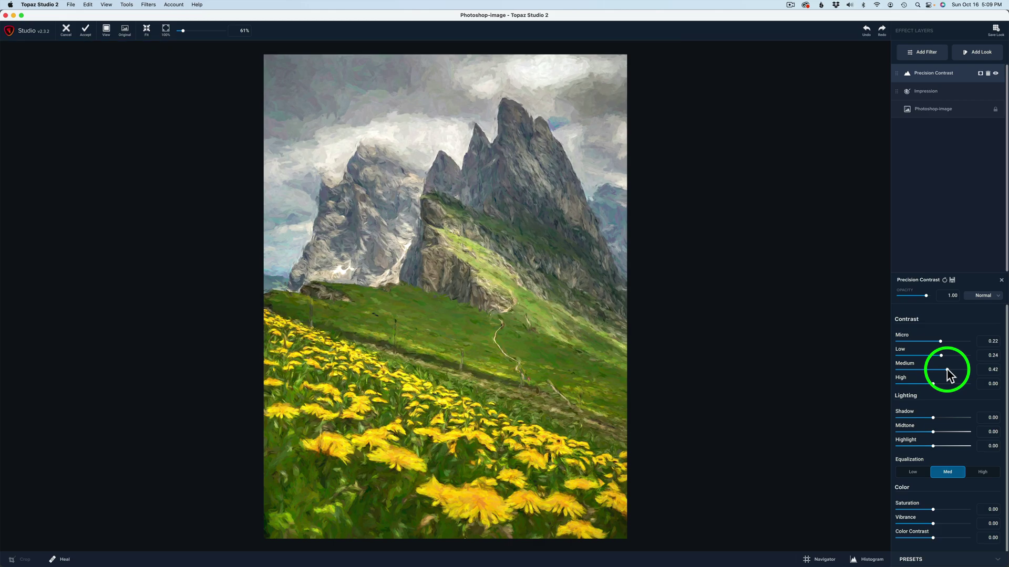
{"action": "left_click", "coordinate": [946, 371]}
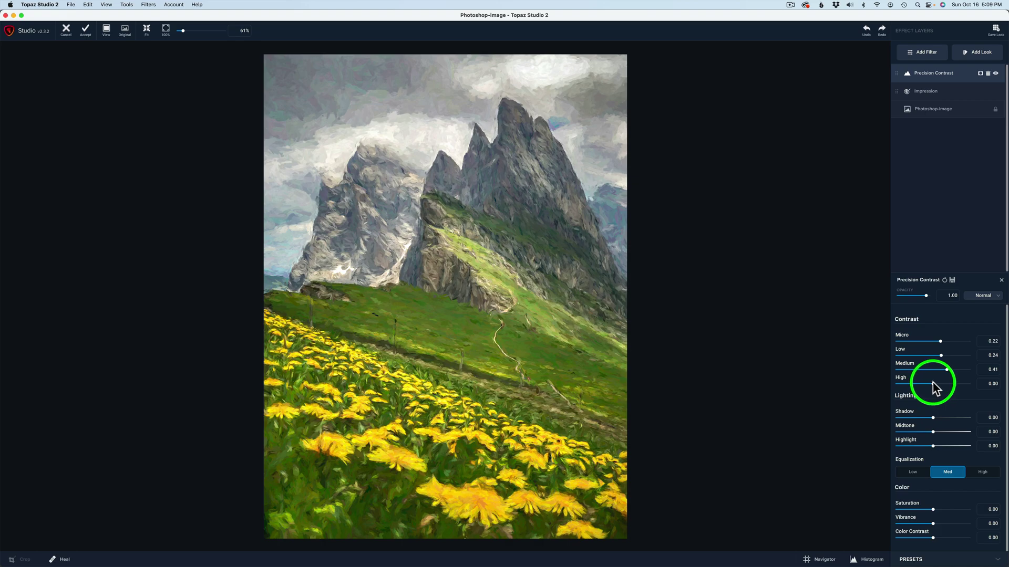
Try a High contrast of 0.57 in the Precision Contrast filter, then settle on 0.33.
{"action": "left_click_drag", "start_coordinate": [933, 384], "coordinate": [952, 384]}
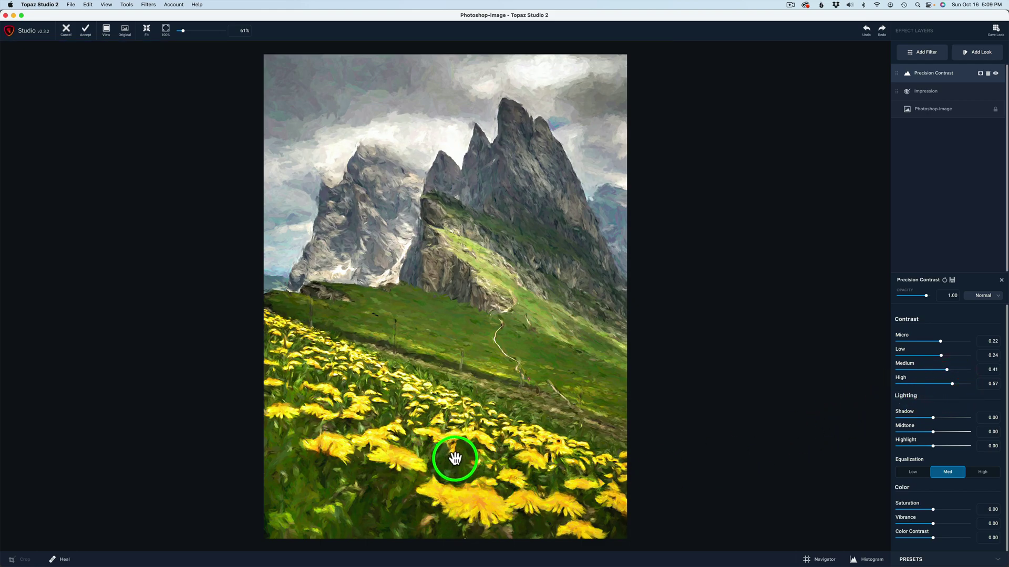
{"action": "left_click", "coordinate": [529, 293]}
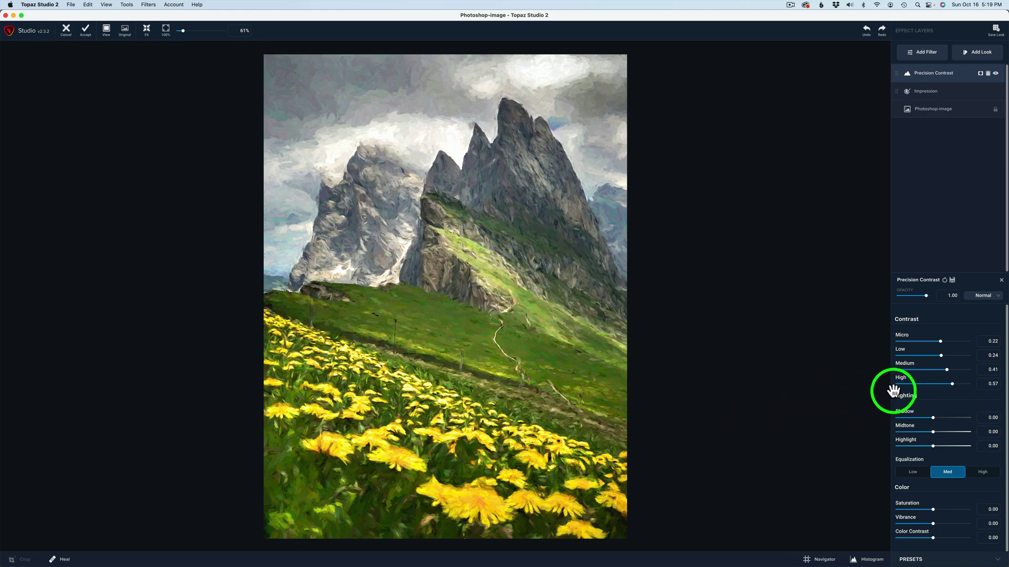
{"action": "left_click", "coordinate": [953, 384]}
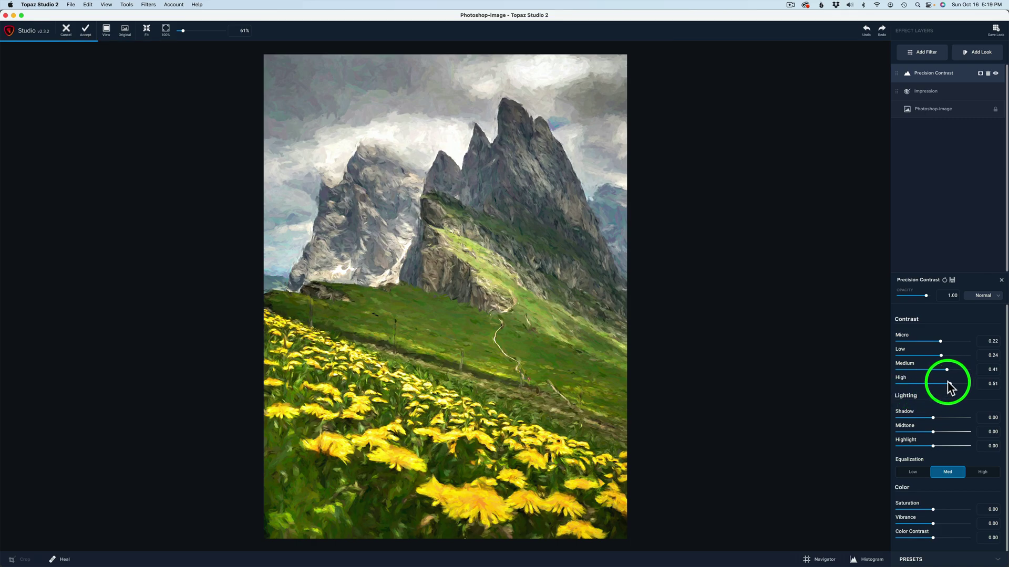
{"action": "left_click_drag", "start_coordinate": [948, 383], "coordinate": [944, 384]}
{"action": "left_click_drag", "start_coordinate": [361, 440], "coordinate": [357, 383]}
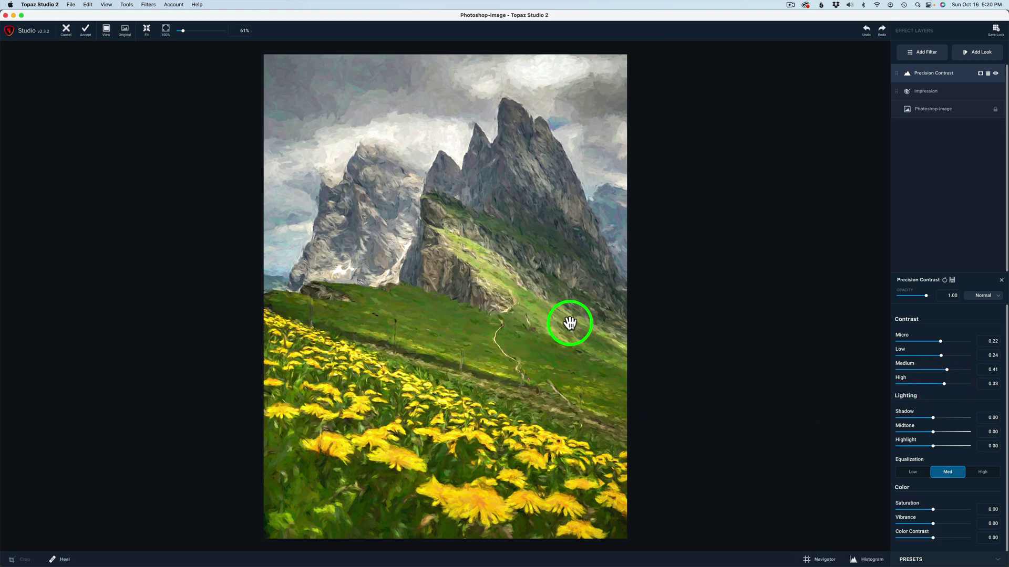
Add a Precision Detail filter and set the overall Detail to 0.15 for small, 0.06 for medium and 0.07 for large.
{"action": "left_click", "coordinate": [929, 52]}
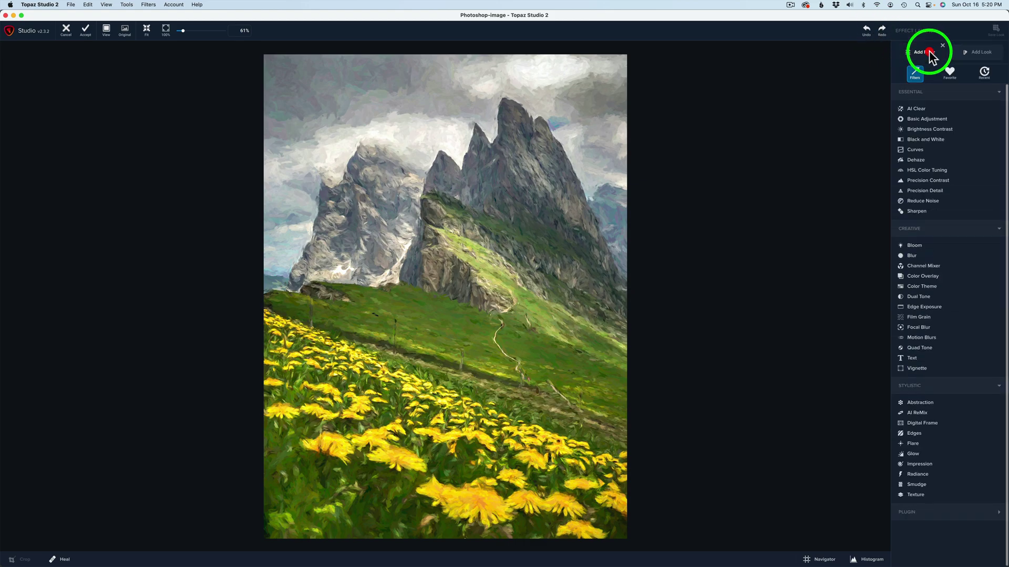
{"action": "left_click", "coordinate": [939, 191]}
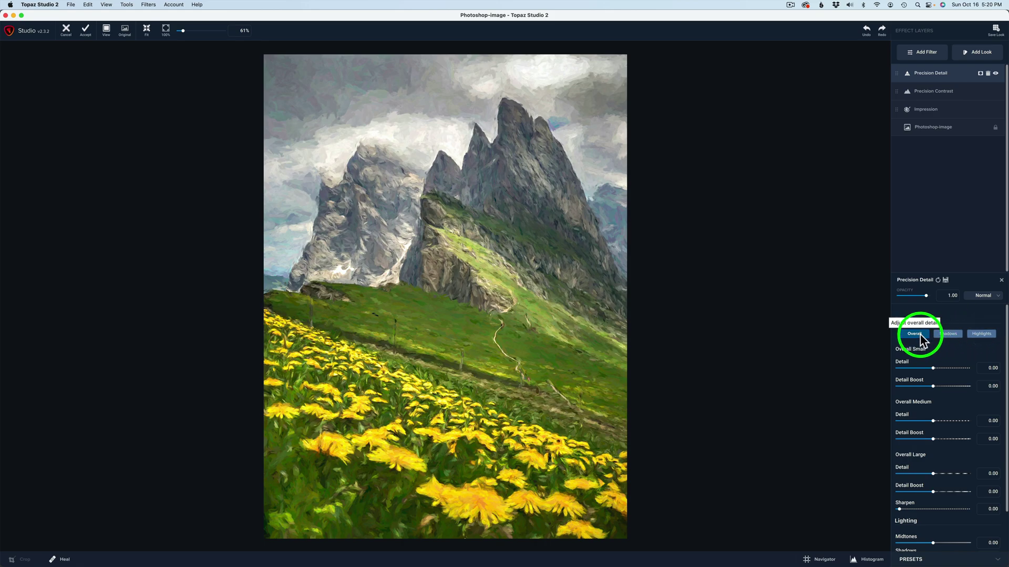
{"action": "mouse_move", "coordinate": [933, 367]}
{"action": "left_mouse_down"}
{"action": "mouse_move", "coordinate": [956, 367]}
{"action": "mouse_move", "coordinate": [939, 367]}
{"action": "left_mouse_up"}
{"action": "left_click", "coordinate": [938, 369]}
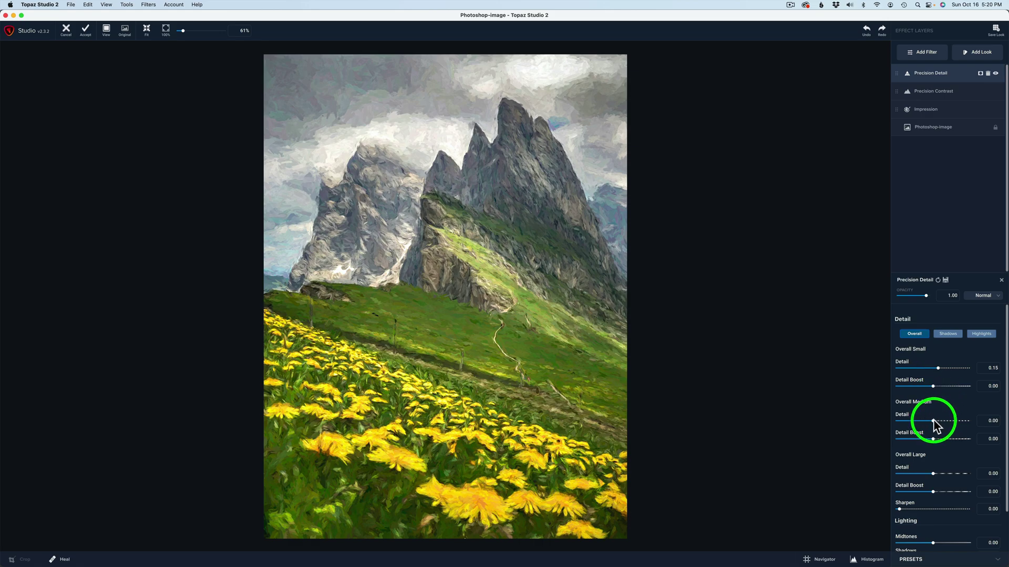
{"action": "left_click_drag", "start_coordinate": [933, 420], "coordinate": [935, 420]}
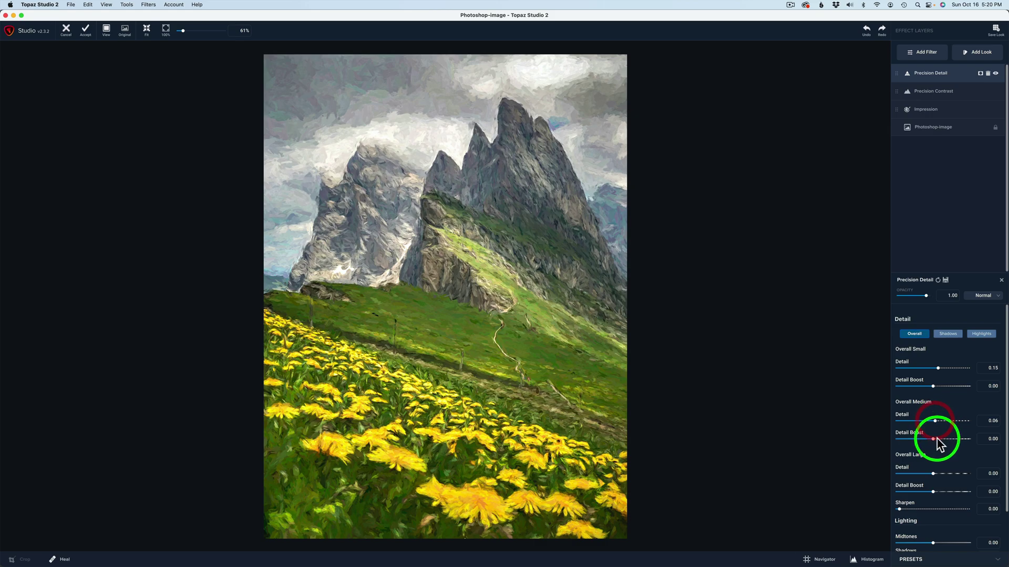
{"action": "mouse_move", "coordinate": [933, 473]}
{"action": "left_mouse_down"}
{"action": "mouse_move", "coordinate": [944, 473]}
{"action": "mouse_move", "coordinate": [935, 473]}
{"action": "left_mouse_up"}
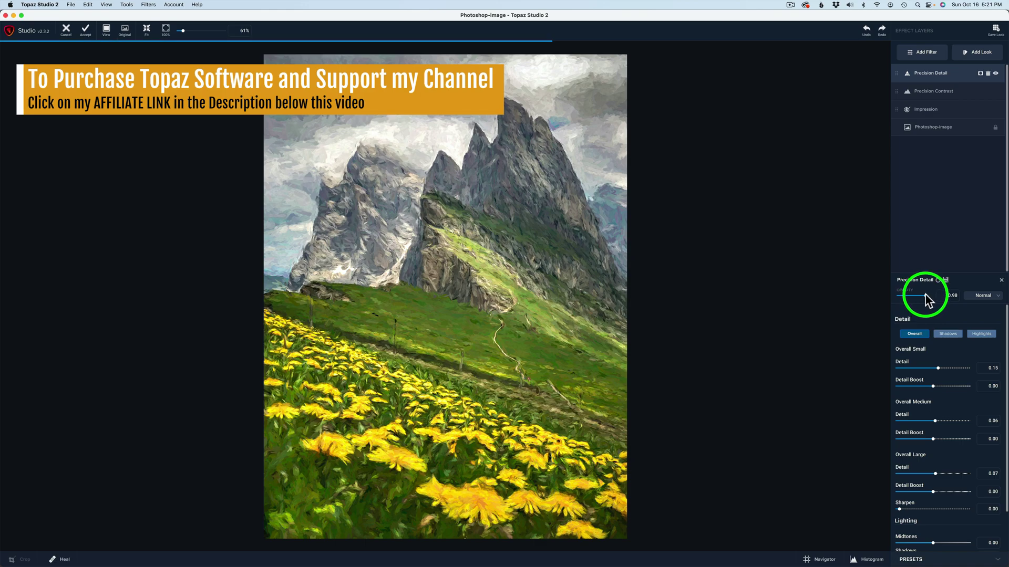
Reduce the Precision Detail filter's opacity to 0.74 and accept the filtered image back into Photoshop.
{"action": "mouse_move", "coordinate": [926, 300]}
{"action": "left_mouse_down"}
{"action": "mouse_move", "coordinate": [870, 296]}
{"action": "mouse_move", "coordinate": [952, 297]}
{"action": "mouse_move", "coordinate": [919, 300]}
{"action": "left_mouse_up"}
{"action": "left_click", "coordinate": [919, 298]}
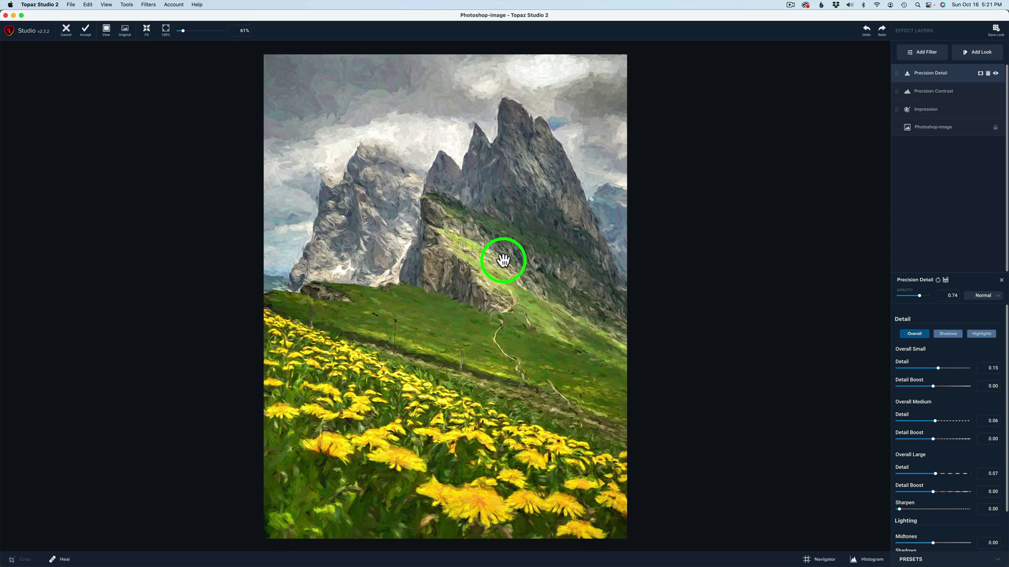
{"action": "left_click", "coordinate": [502, 260]}
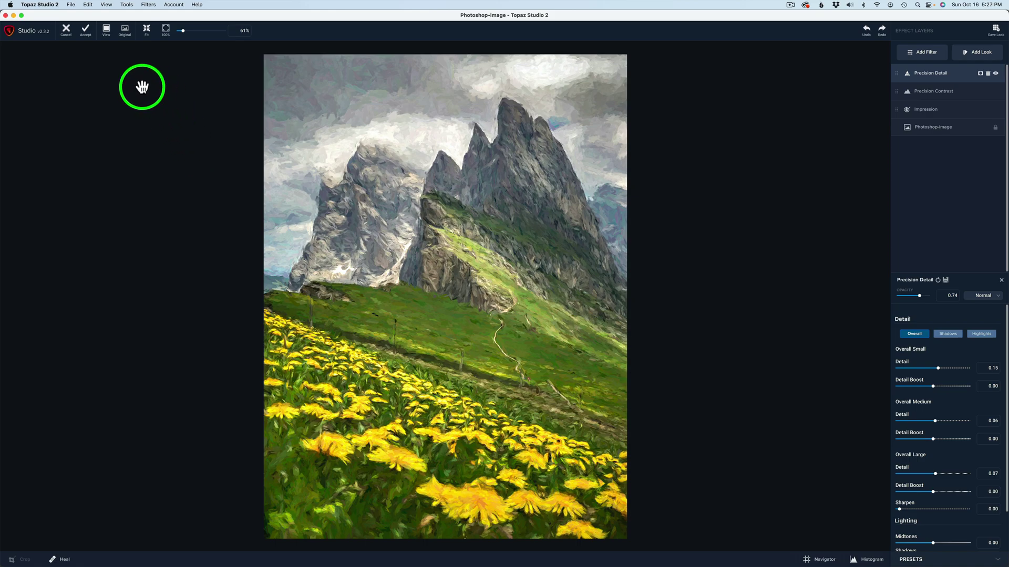
{"action": "left_click", "coordinate": [86, 31]}
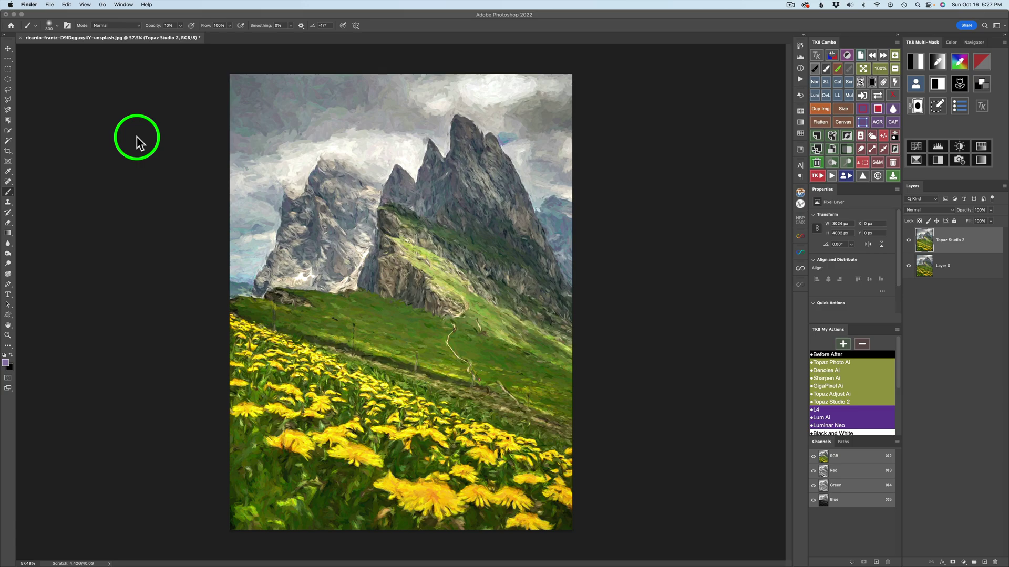
Reduce the Topaz Studio 2 layer's opacity to 85% and compare the image with and without that layer.
{"action": "left_click", "coordinate": [907, 239]}
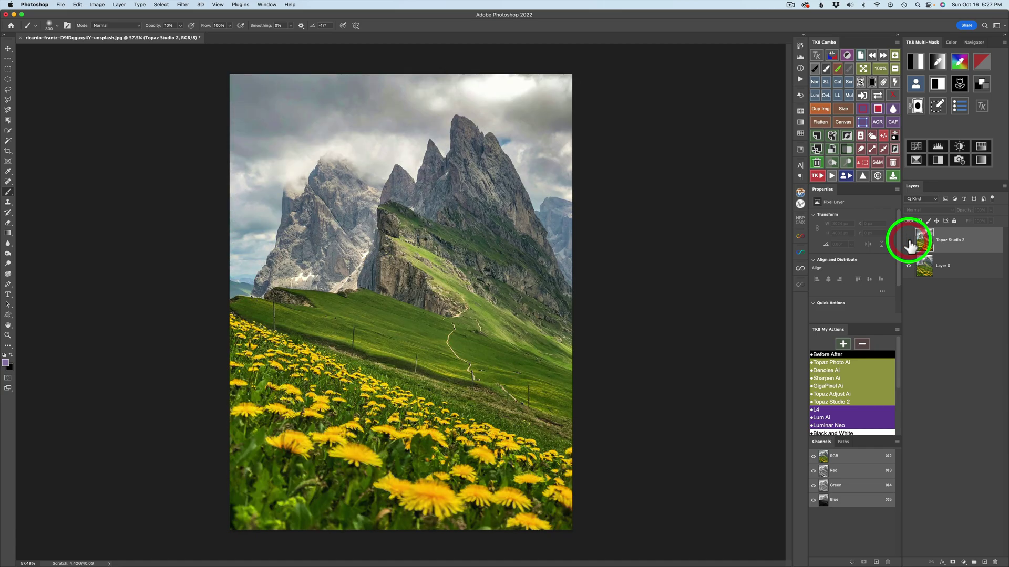
{"action": "left_click", "coordinate": [908, 240]}
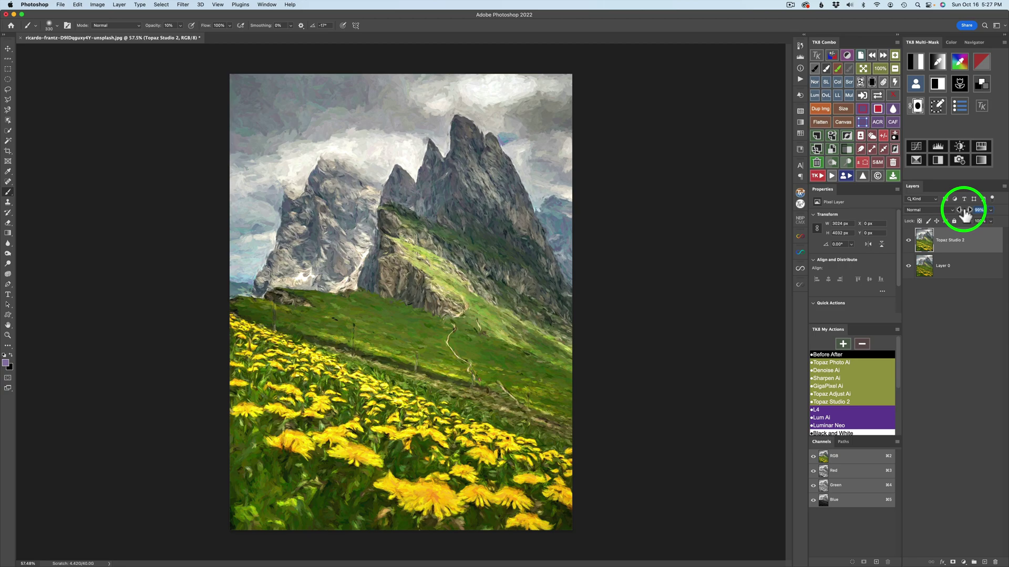
{"action": "left_click_drag", "start_coordinate": [966, 215], "coordinate": [956, 215]}
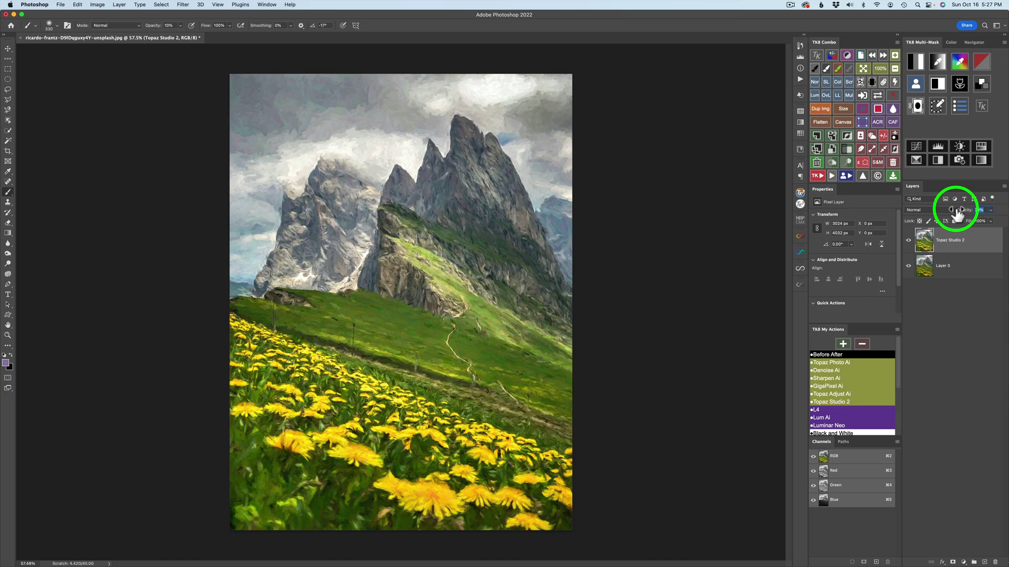
{"action": "left_click_drag", "start_coordinate": [957, 214], "coordinate": [959, 215]}
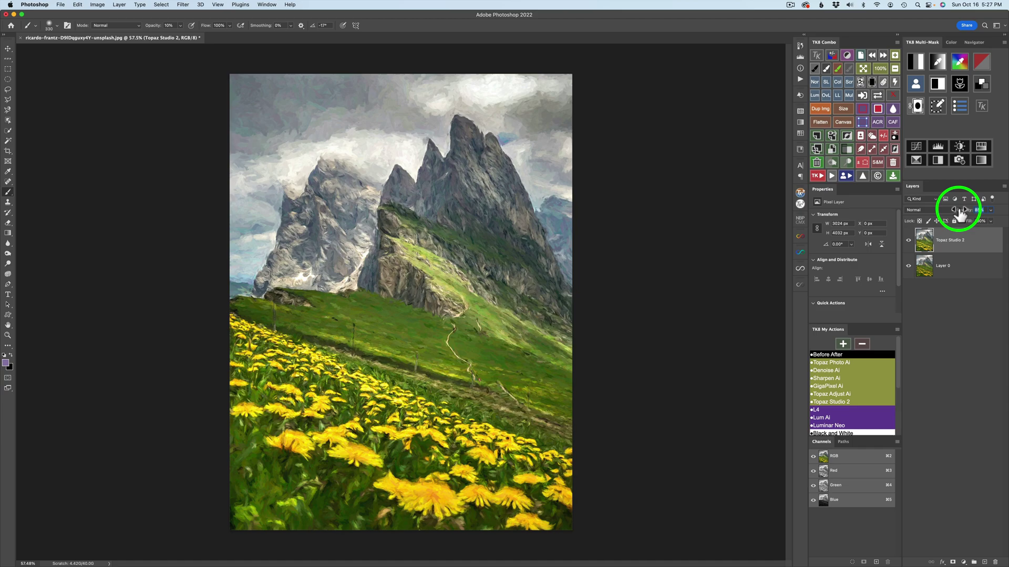
{"action": "left_click", "coordinate": [907, 240]}
{"action": "left_click", "coordinate": [908, 240]}
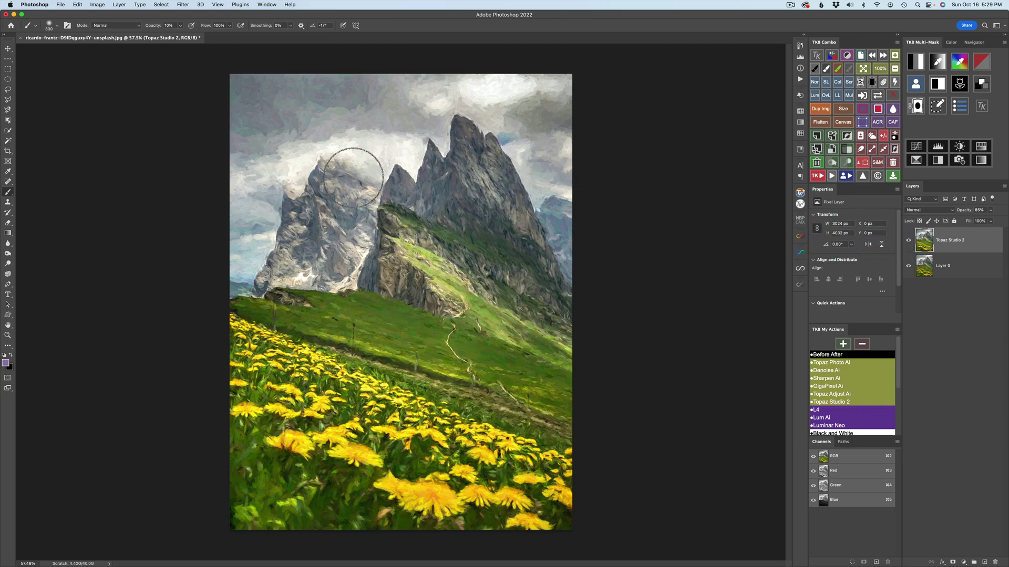
Hide the Topaz Studio 2 layer and select the sky automatically from the original photo on Layer 0.
{"action": "left_click", "coordinate": [908, 240]}
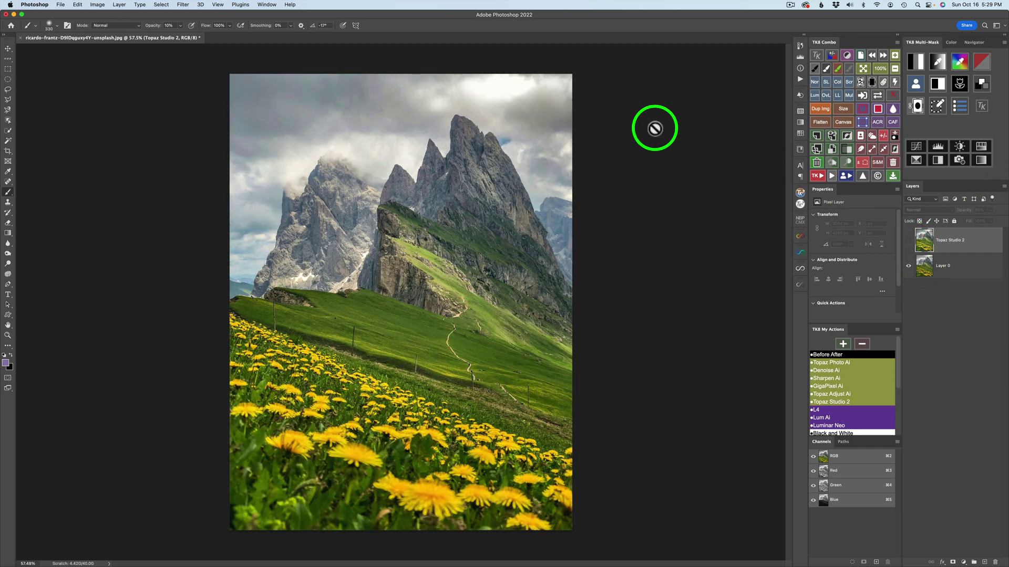
{"action": "left_click", "coordinate": [161, 5]}
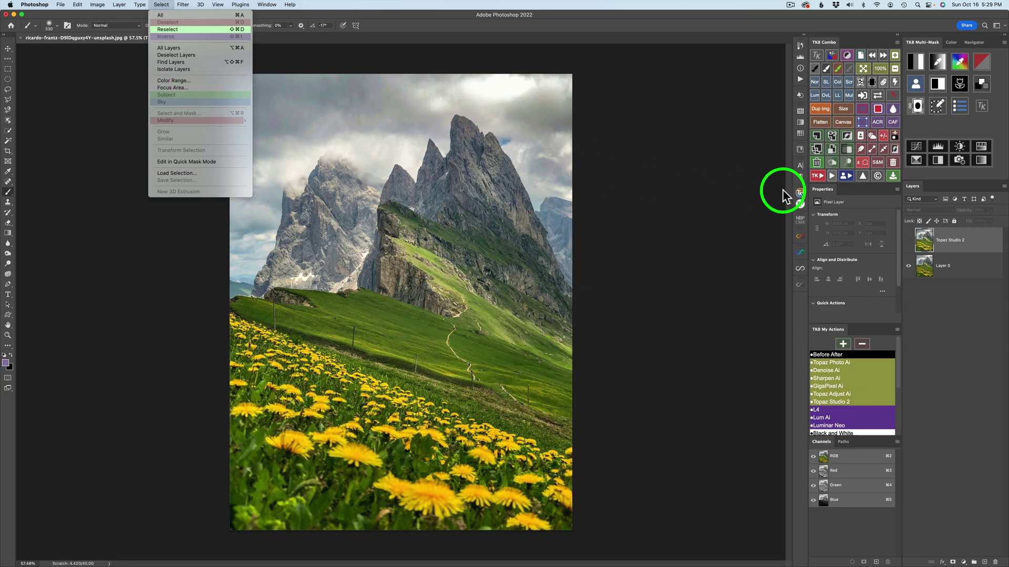
{"action": "left_click", "coordinate": [960, 263]}
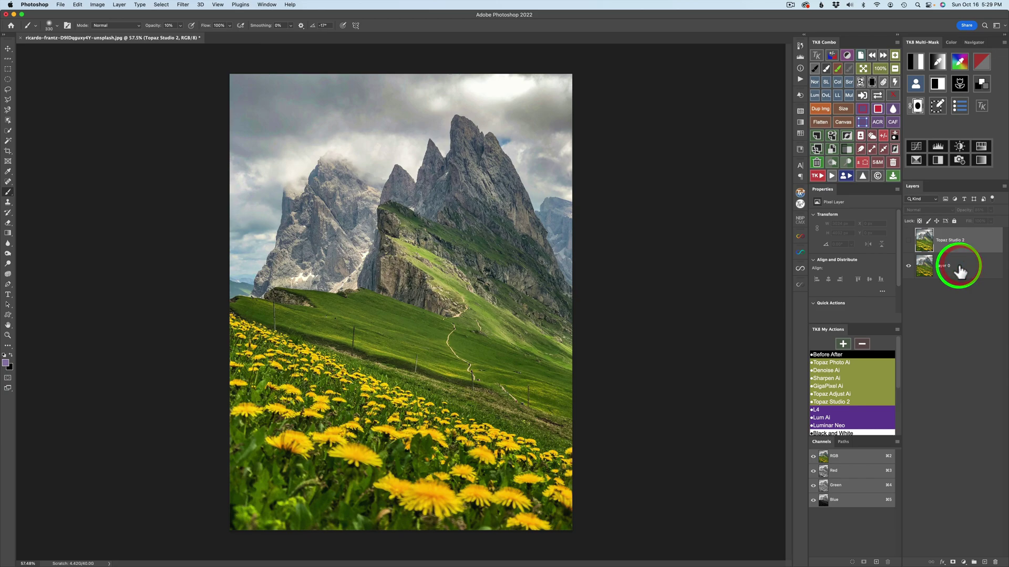
{"action": "left_click", "coordinate": [929, 271]}
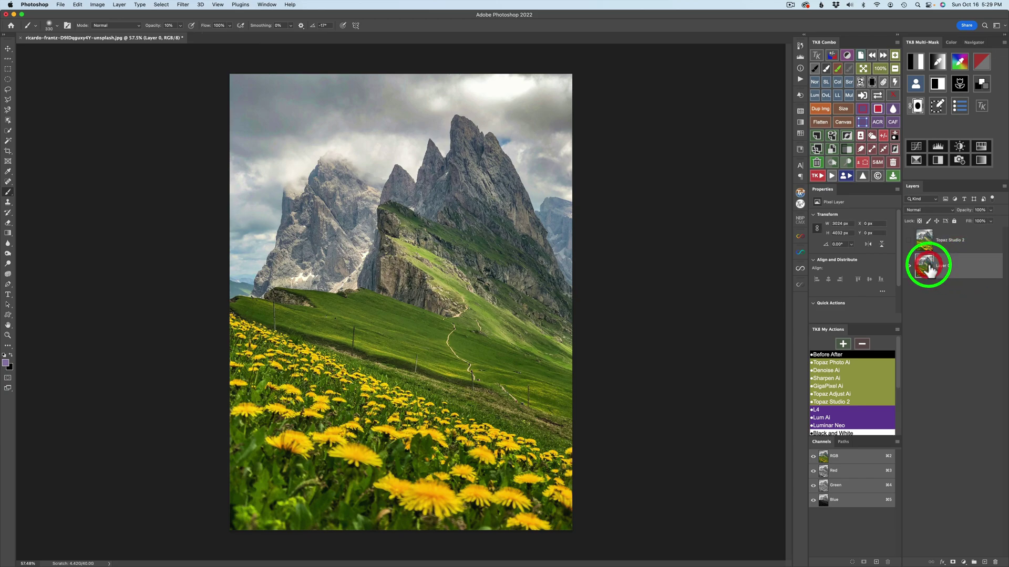
{"action": "left_click", "coordinate": [161, 5]}
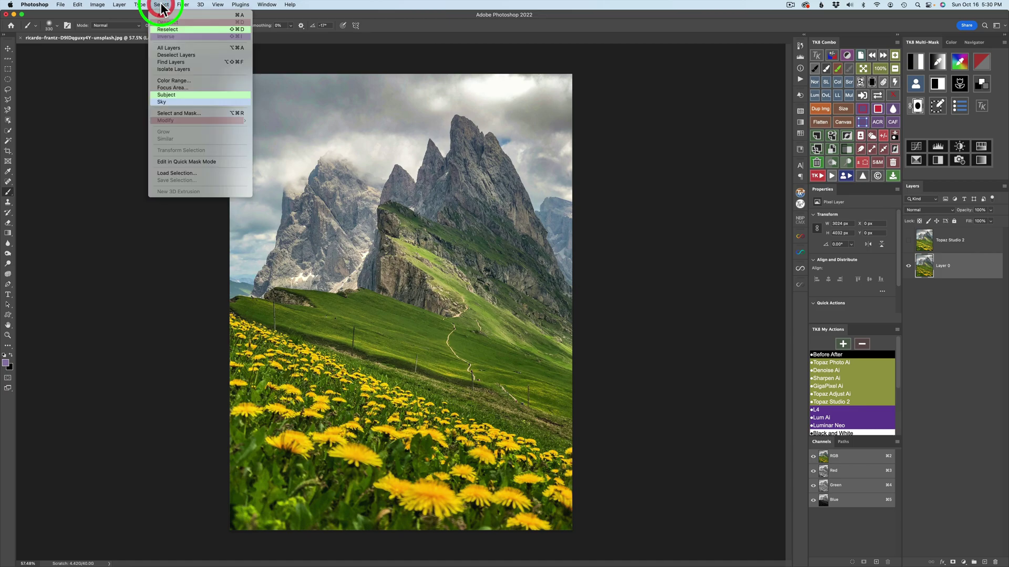
{"action": "left_click", "coordinate": [178, 102]}
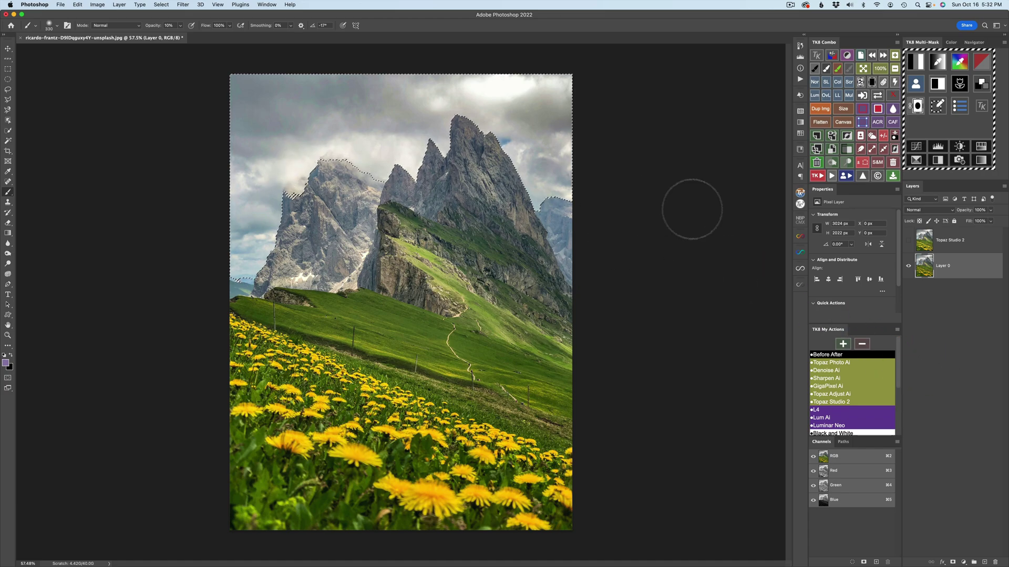
Show the Topaz Studio 2 layer again and make it the active layer, keeping the sky selection.
{"action": "left_click_drag", "start_coordinate": [919, 237], "coordinate": [930, 246]}
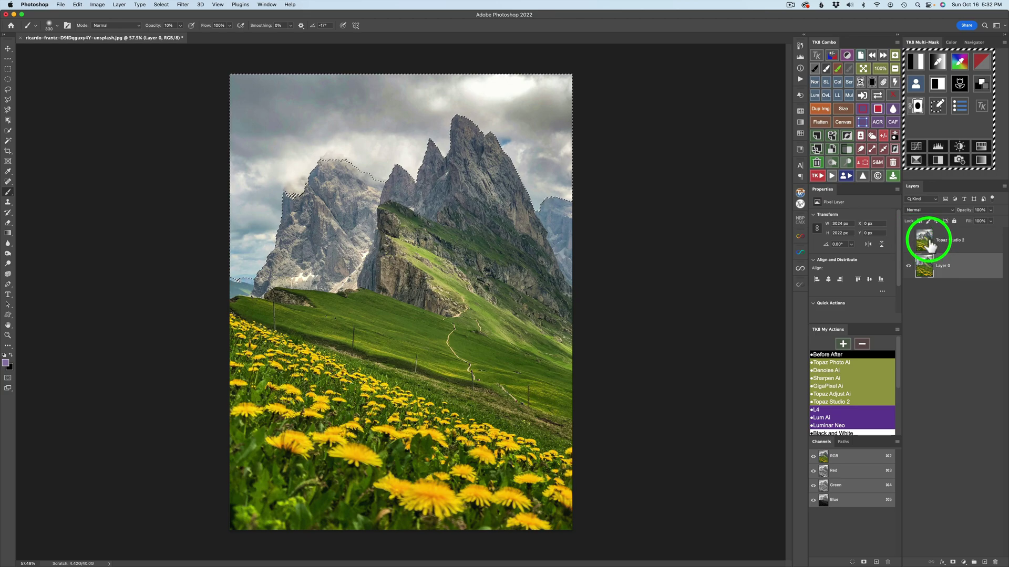
{"action": "left_click", "coordinate": [910, 240]}
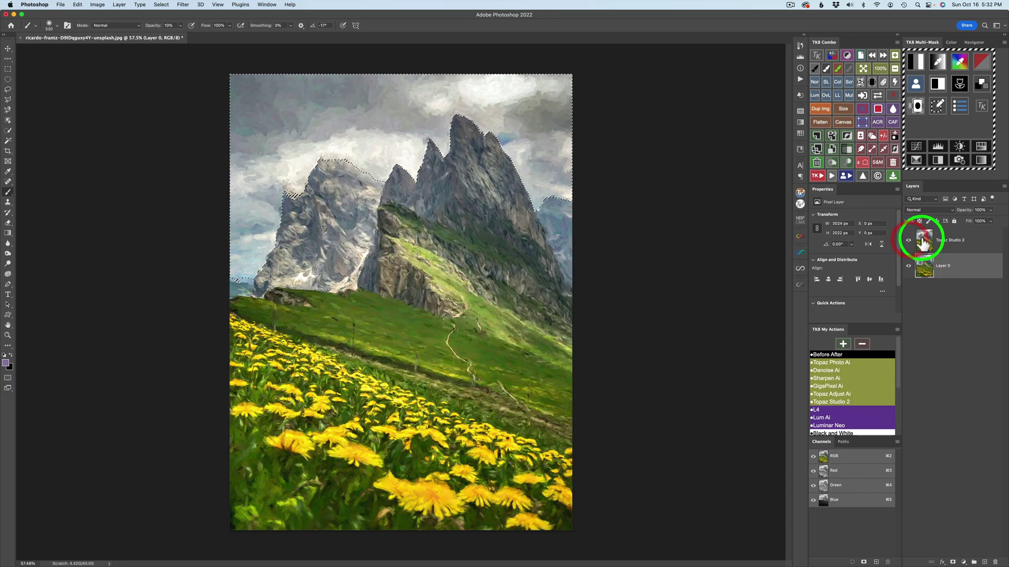
{"action": "left_click", "coordinate": [923, 242]}
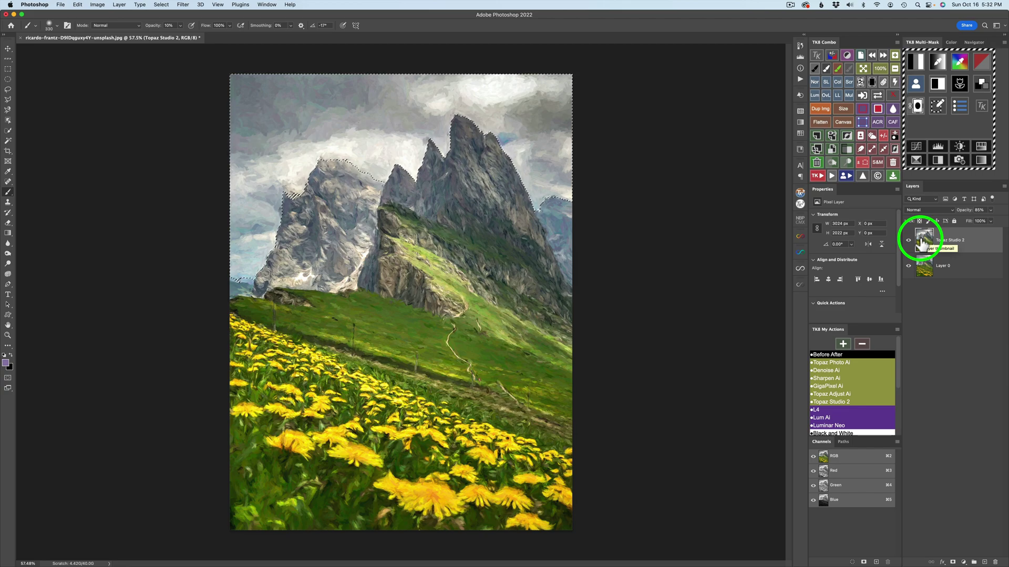
Add a layer mask to the Topaz Studio 2 layer from the sky selection, inverted and with its density at 65%.
{"action": "left_click", "coordinate": [953, 562]}
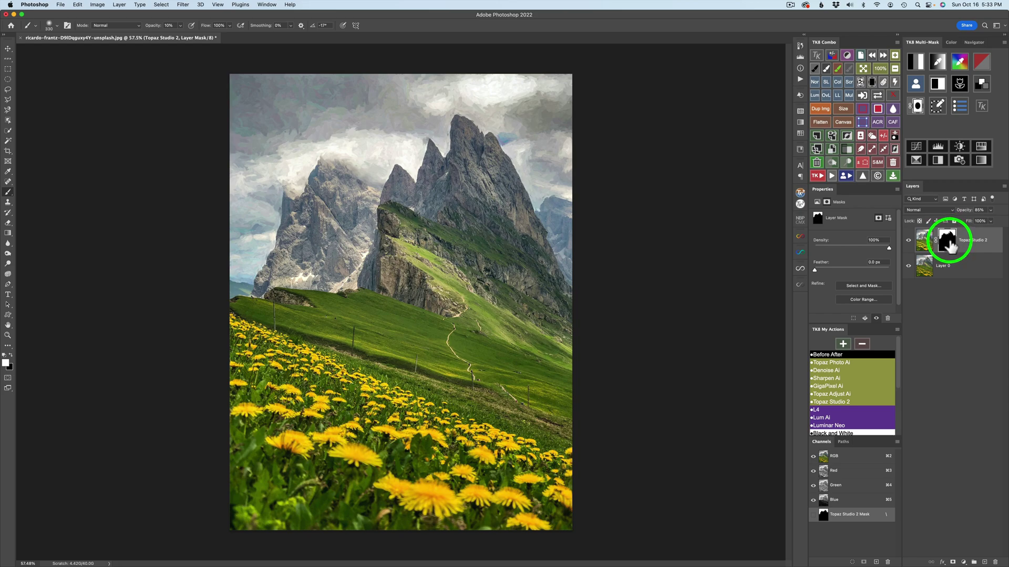
{"action": "key", "text": "super+i"}
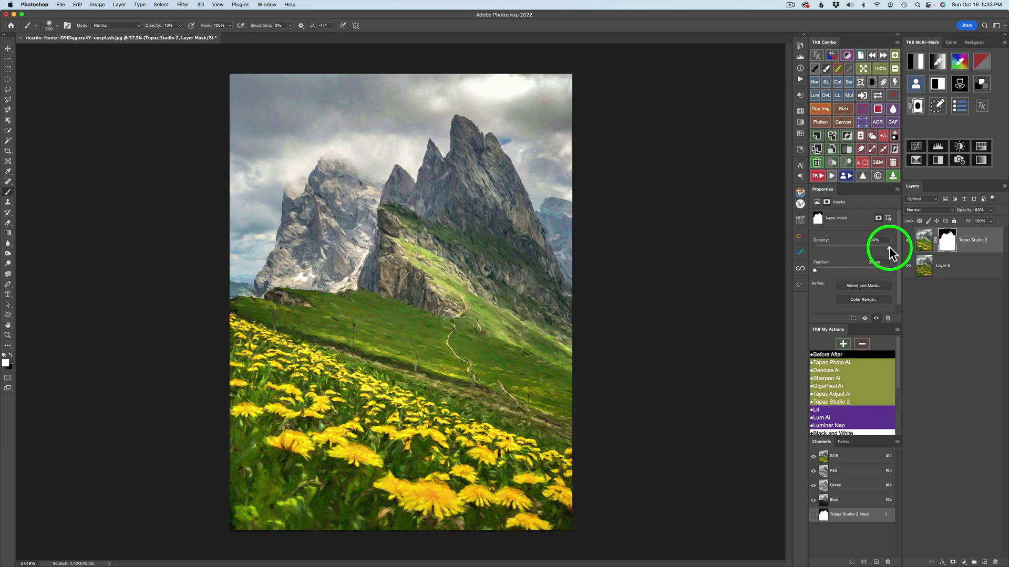
{"action": "left_click_drag", "start_coordinate": [888, 247], "coordinate": [809, 242]}
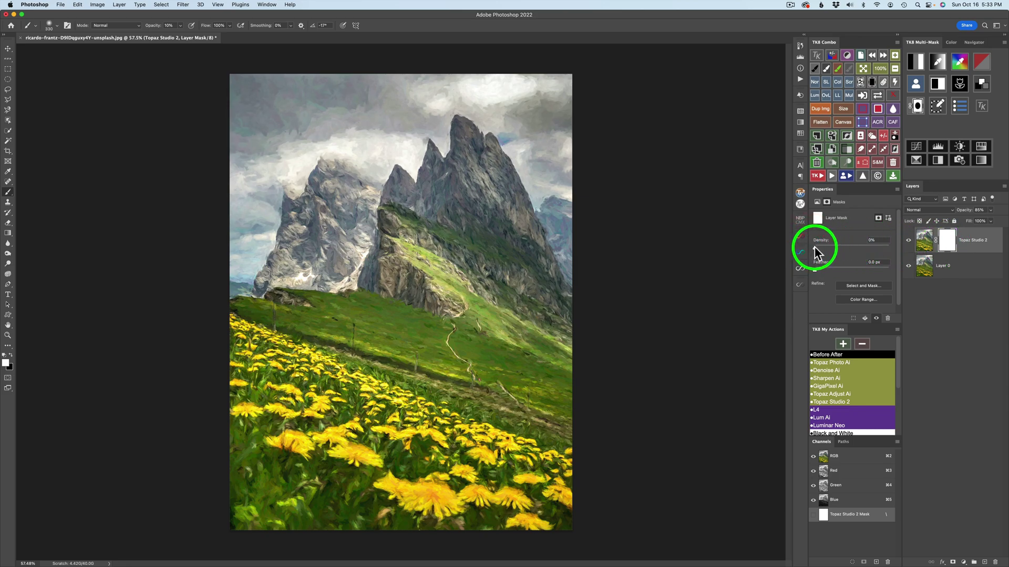
{"action": "left_click_drag", "start_coordinate": [814, 247], "coordinate": [823, 247]}
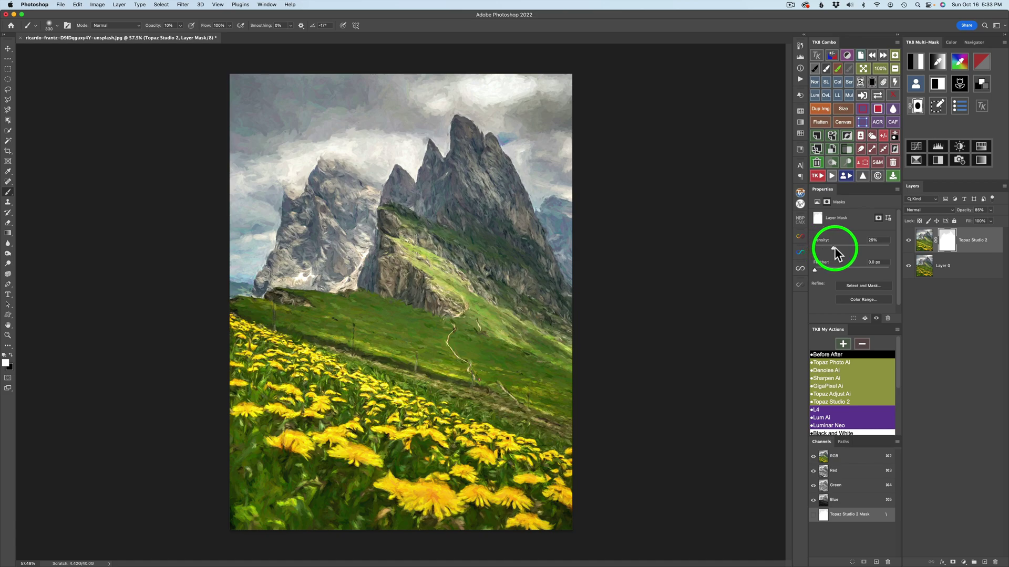
{"action": "left_click_drag", "start_coordinate": [843, 247], "coordinate": [861, 248]}
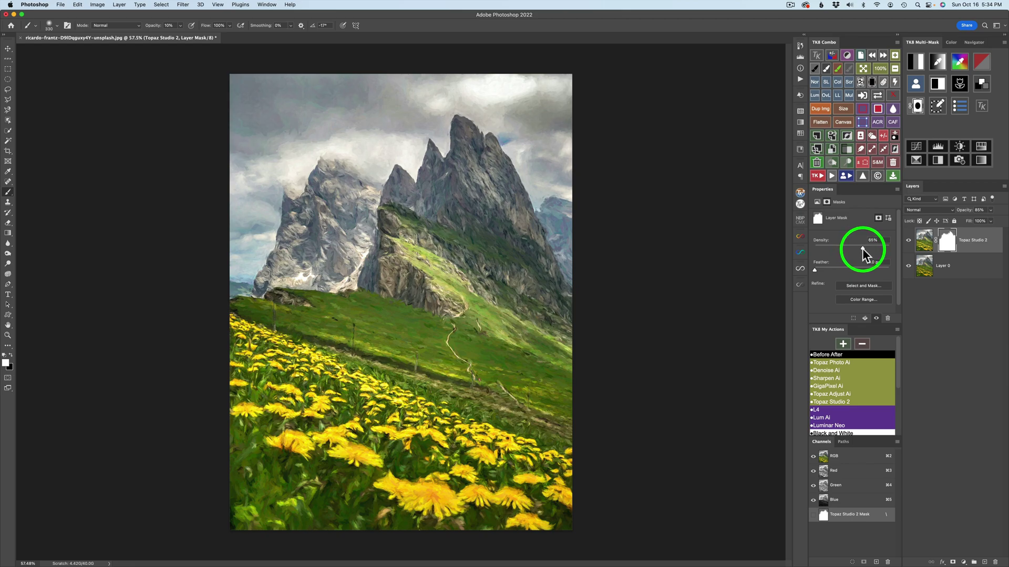
{"action": "left_click_drag", "start_coordinate": [862, 248], "coordinate": [864, 248]}
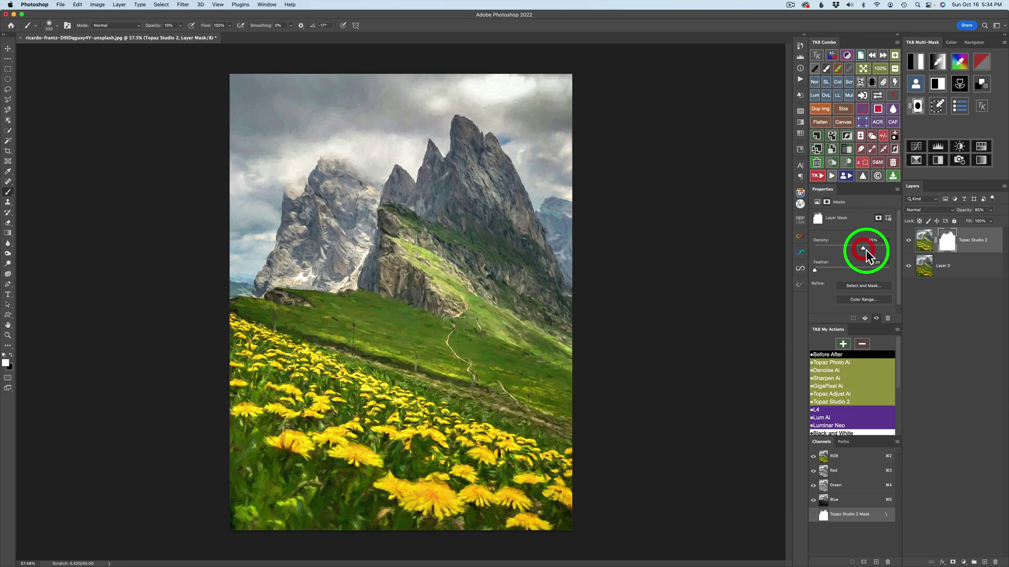
Compare the image with and without the masked Topaz Studio 2 layer.
{"action": "left_click", "coordinate": [909, 241]}
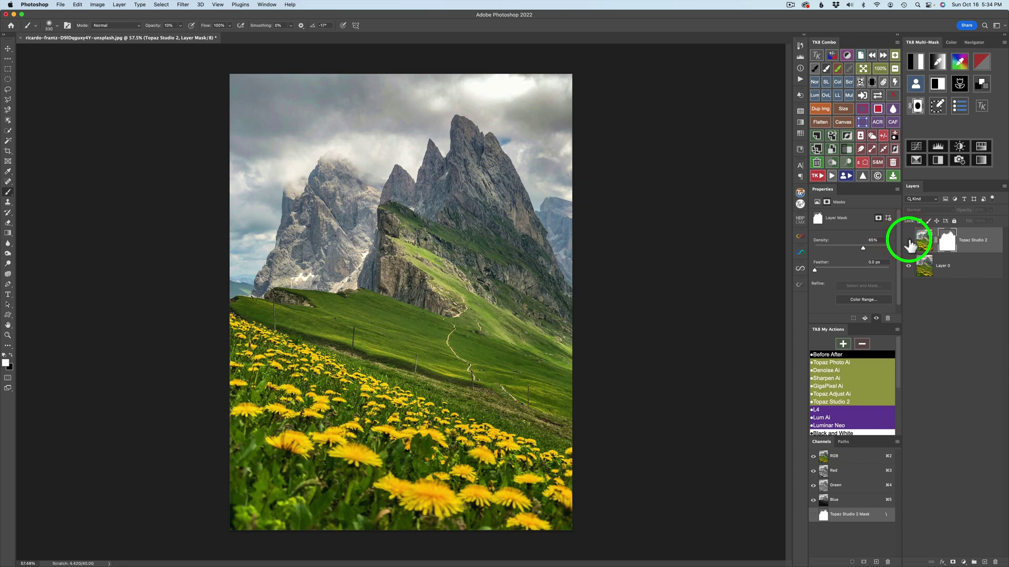
{"action": "left_click", "coordinate": [909, 241]}
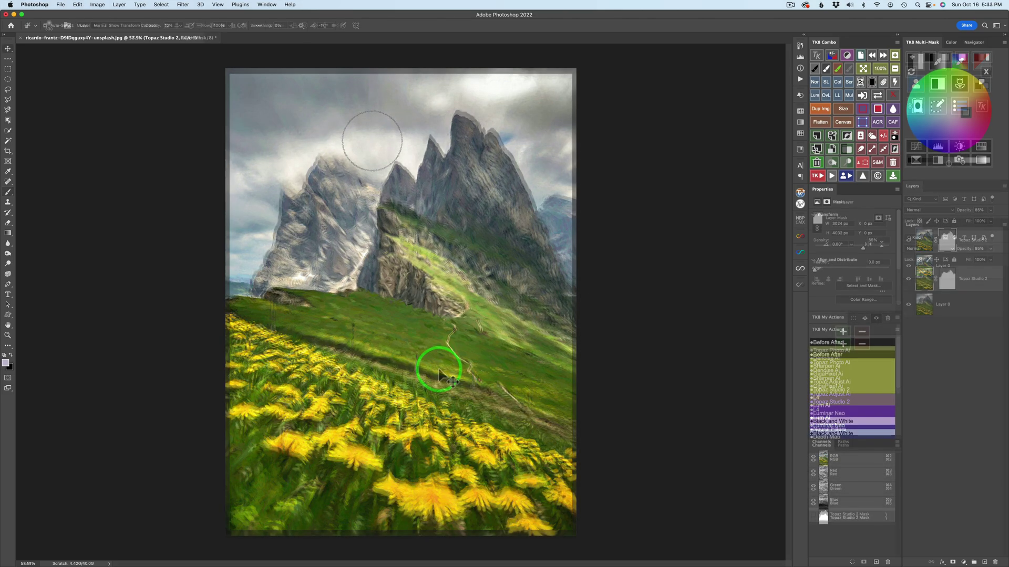
{"action": "left_click_drag", "start_coordinate": [439, 360], "coordinate": [440, 369]}
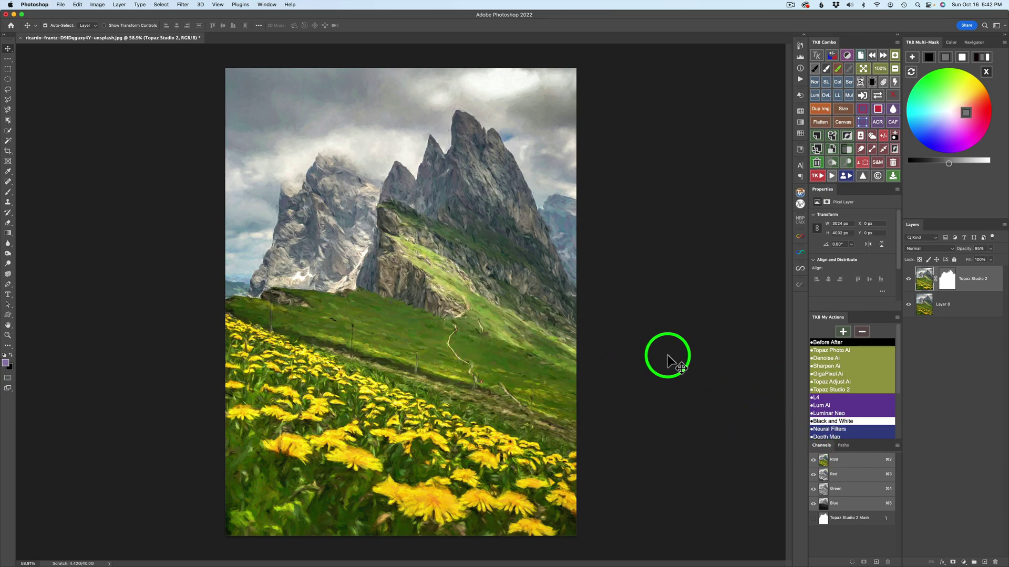
Create a new layer above Topaz Studio 2 and remove the posts along the meadow's edge with the Spot Healing Brush.
{"action": "left_click", "coordinate": [985, 562]}
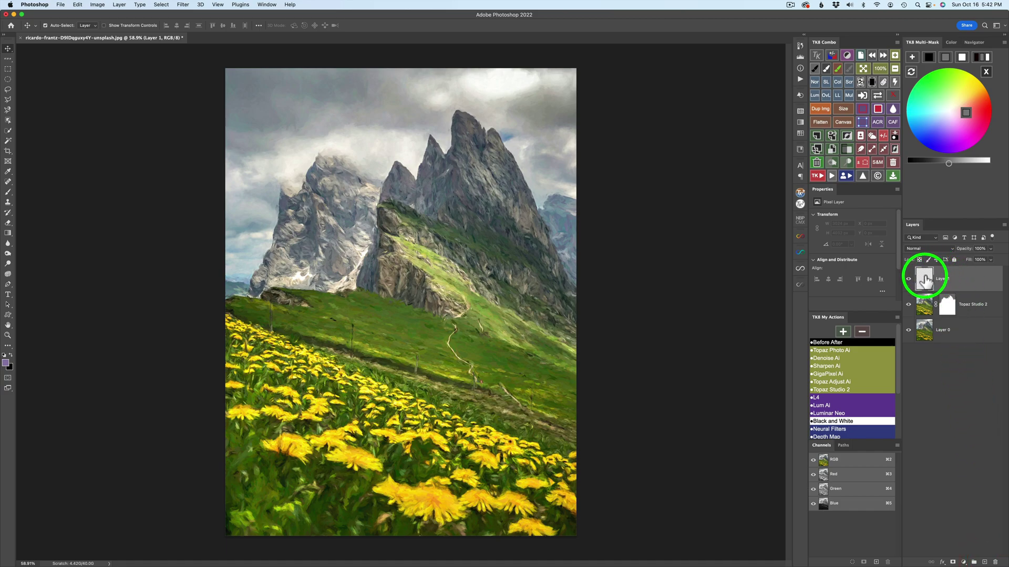
{"action": "key", "text": "j"}
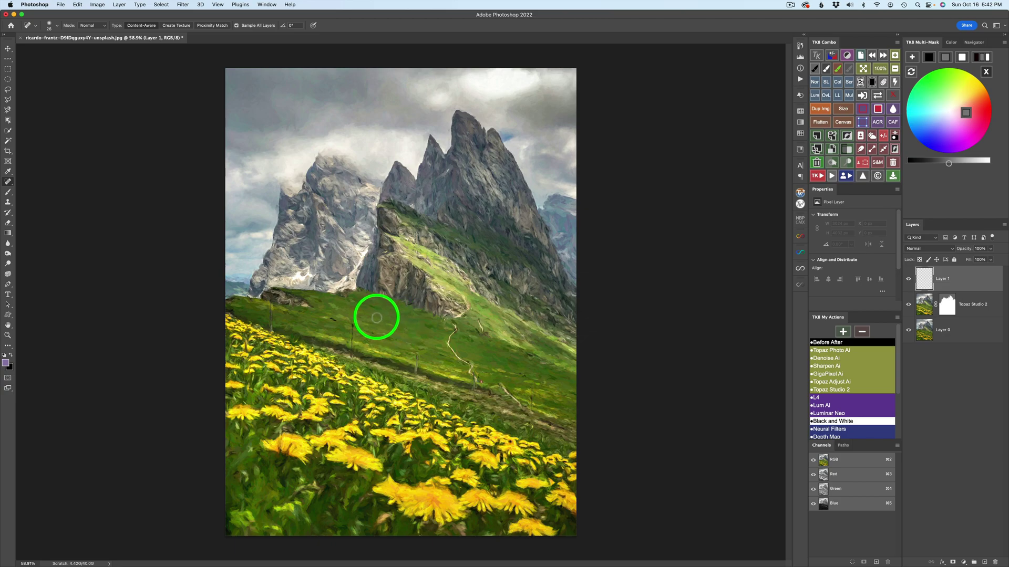
{"action": "mouse_move", "coordinate": [374, 318]}
{"action": "left_mouse_down"}
{"action": "mouse_move", "coordinate": [353, 324]}
{"action": "mouse_move", "coordinate": [352, 353]}
{"action": "left_mouse_up"}
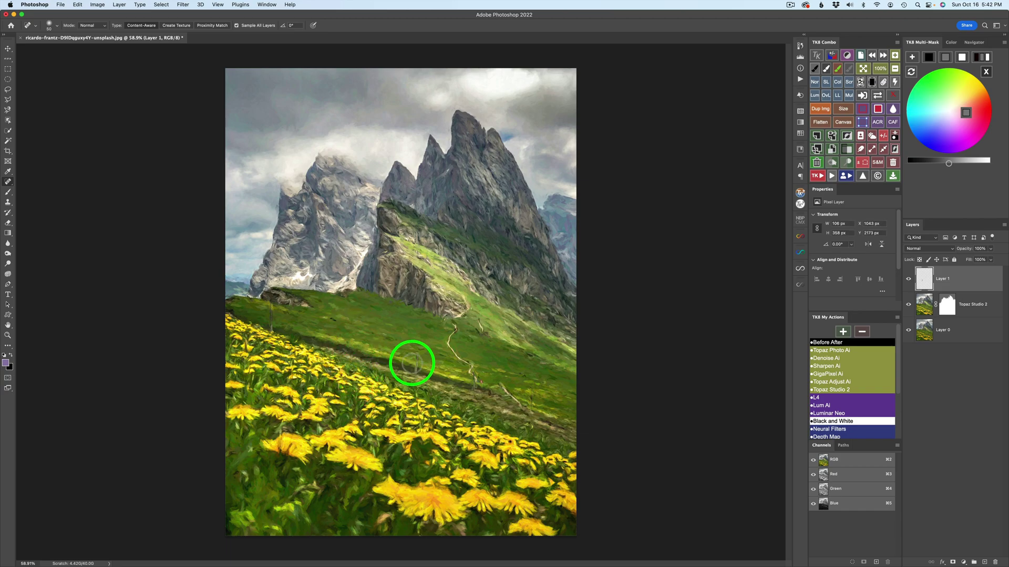
{"action": "mouse_move", "coordinate": [414, 356]}
{"action": "left_mouse_down"}
{"action": "mouse_move", "coordinate": [415, 367]}
{"action": "mouse_move", "coordinate": [416, 356]}
{"action": "left_mouse_up"}
{"action": "left_click", "coordinate": [415, 369]}
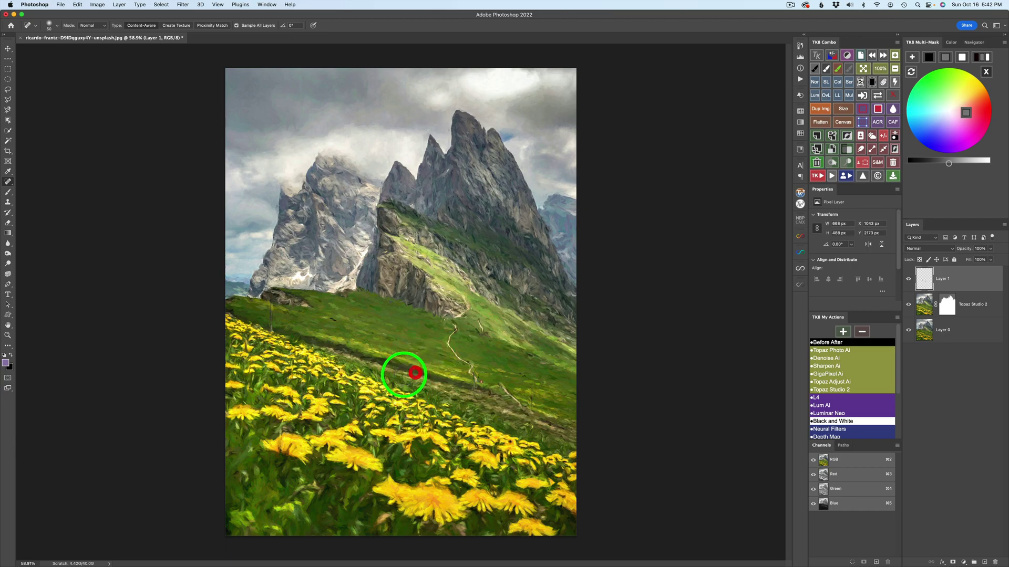
{"action": "mouse_move", "coordinate": [249, 306]}
{"action": "left_mouse_down"}
{"action": "mouse_move", "coordinate": [266, 302]}
{"action": "mouse_move", "coordinate": [272, 325]}
{"action": "mouse_move", "coordinate": [271, 294]}
{"action": "left_mouse_up"}
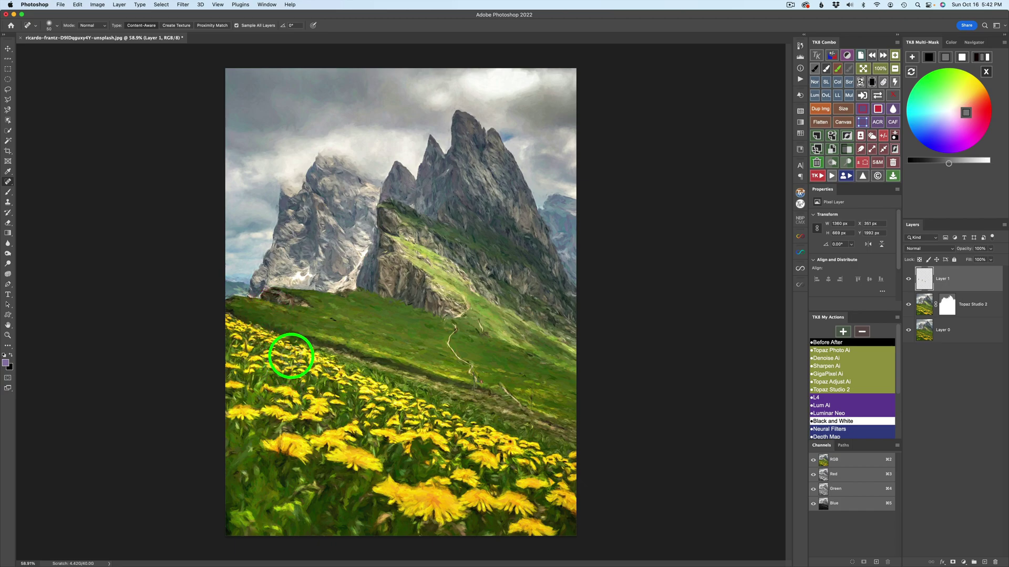
{"action": "left_click", "coordinate": [271, 324]}
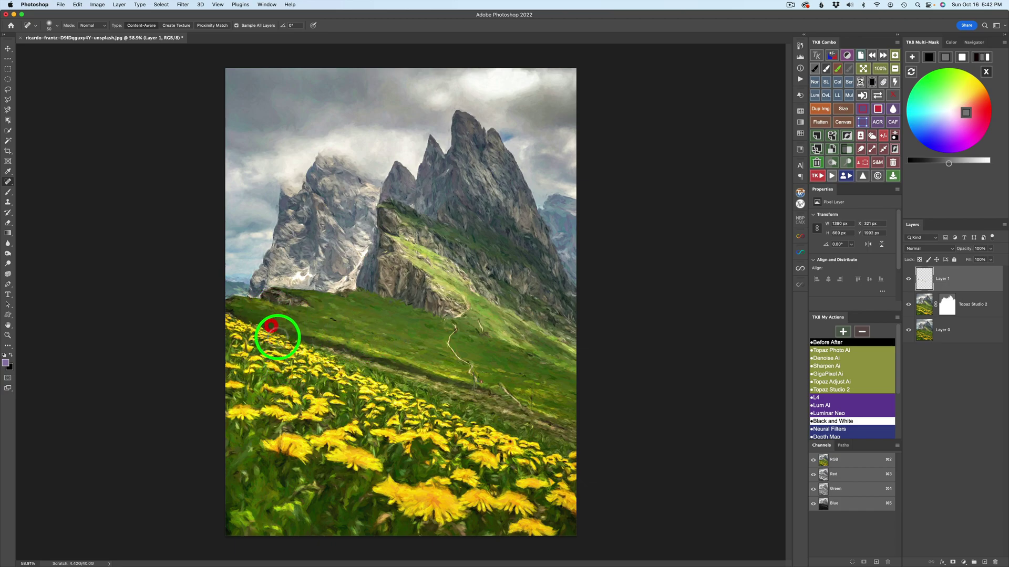
Heal the remaining small distractions on the slope beside and above the winding path.
{"action": "left_click_drag", "start_coordinate": [479, 366], "coordinate": [480, 384]}
{"action": "left_click", "coordinate": [538, 406]}
{"action": "mouse_move", "coordinate": [539, 406]}
{"action": "left_mouse_down"}
{"action": "mouse_move", "coordinate": [531, 389]}
{"action": "mouse_move", "coordinate": [527, 410]}
{"action": "mouse_move", "coordinate": [525, 395]}
{"action": "left_mouse_up"}
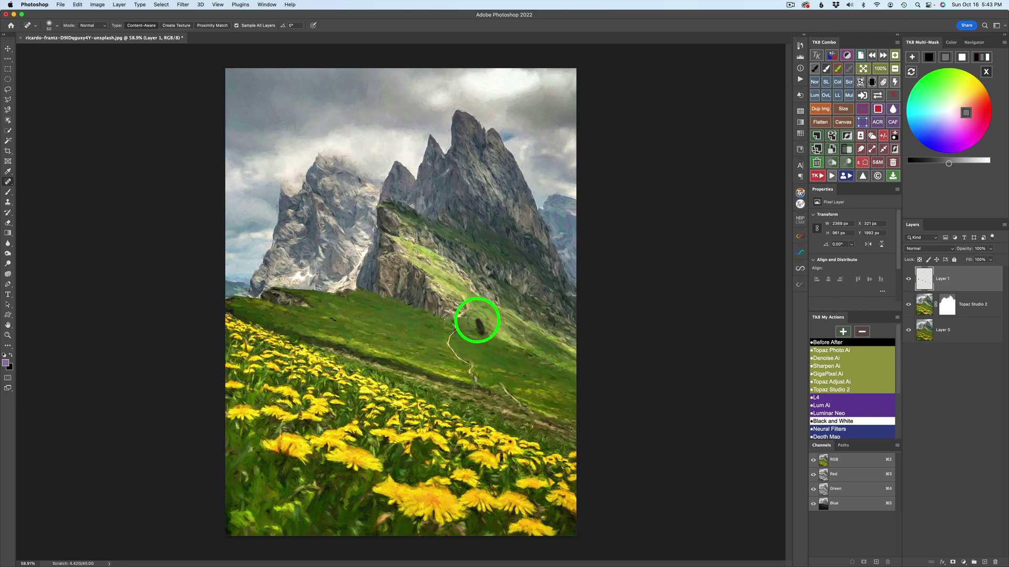
{"action": "left_click", "coordinate": [480, 327]}
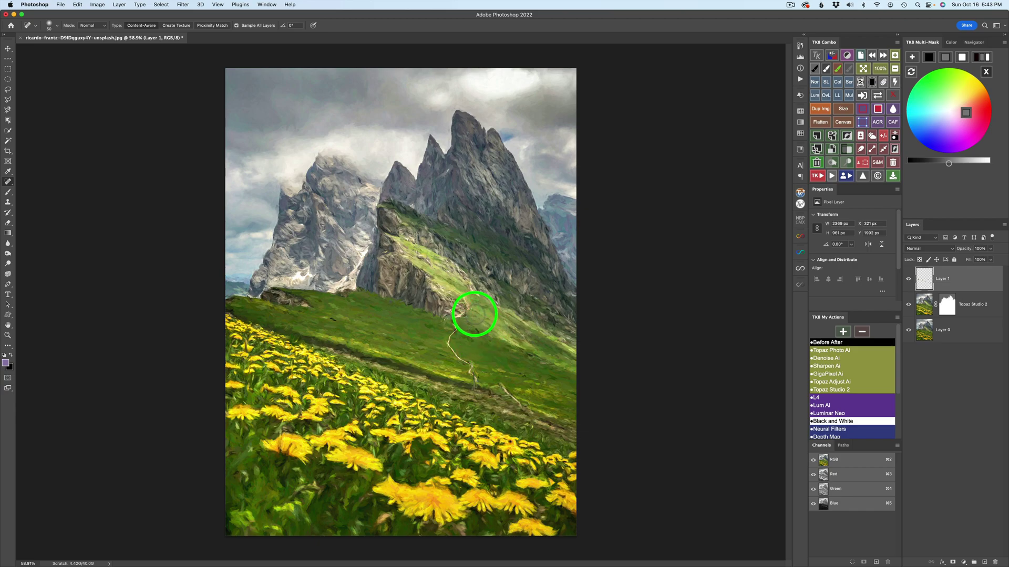
{"action": "mouse_move", "coordinate": [472, 308]}
{"action": "left_mouse_down"}
{"action": "mouse_move", "coordinate": [469, 325]}
{"action": "mouse_move", "coordinate": [470, 304]}
{"action": "left_mouse_up"}
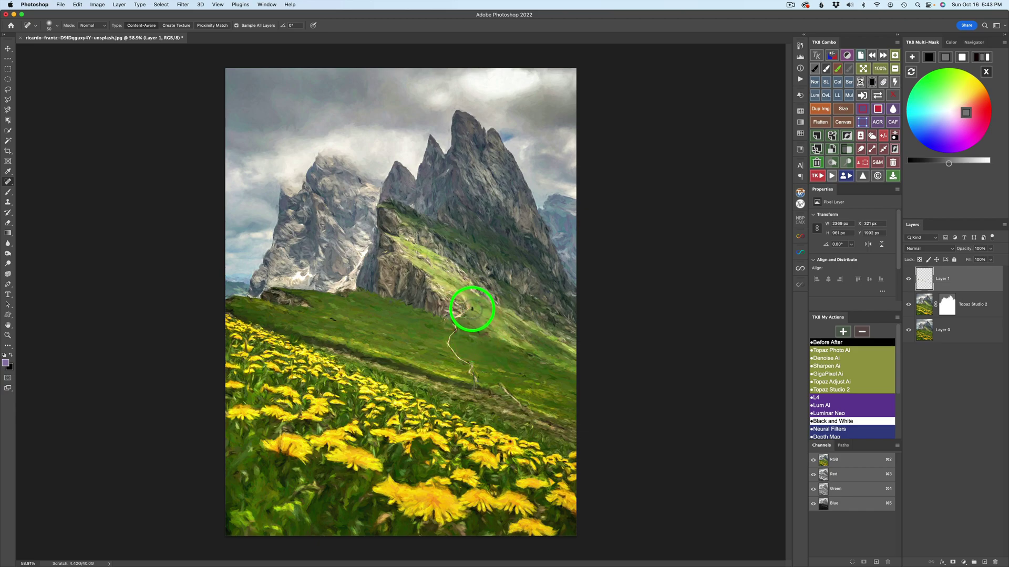
{"action": "left_click", "coordinate": [471, 304]}
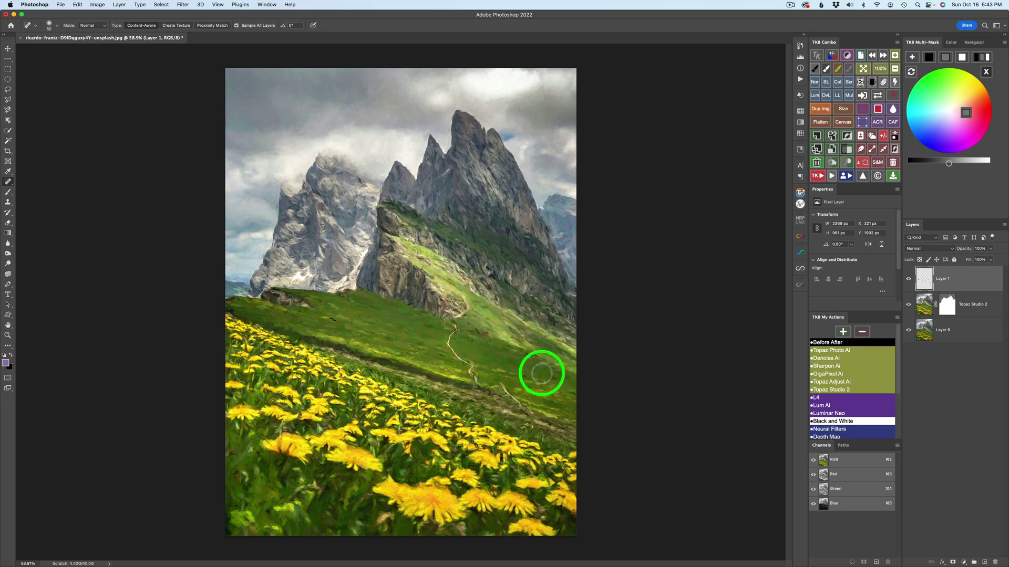